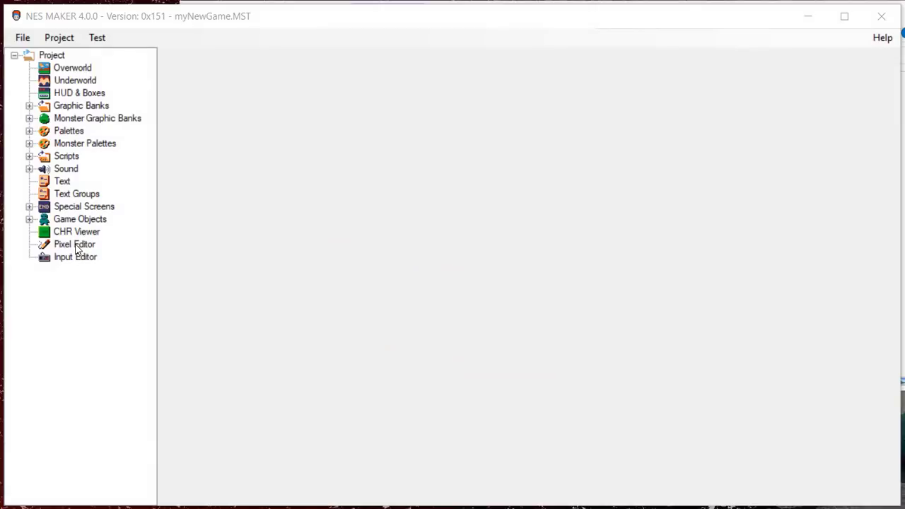
Step: Open the Pixel Editor for the myNewGame project from the project tree
click(76, 246)
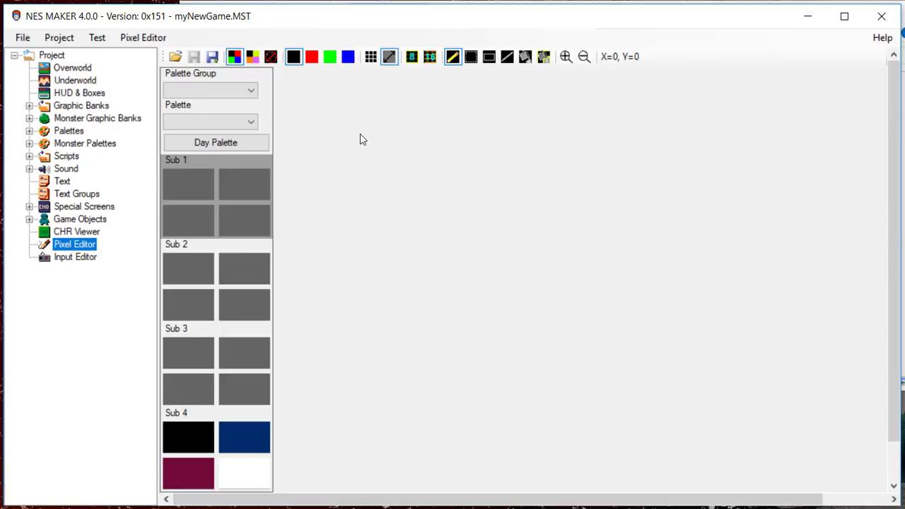
Step: Create a new blank 128 x 48 (Main Tileset) BMP from the Pixel Editor menu
click(150, 44)
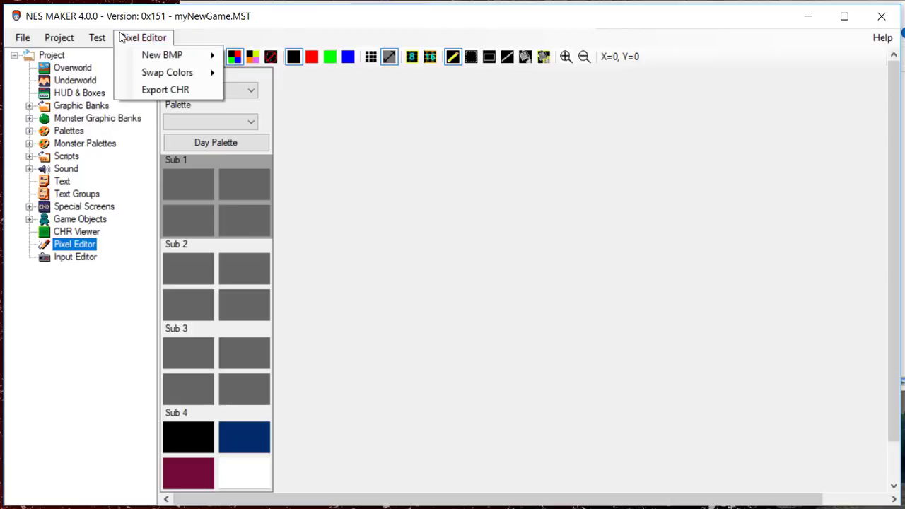
mouse_move(151, 60)
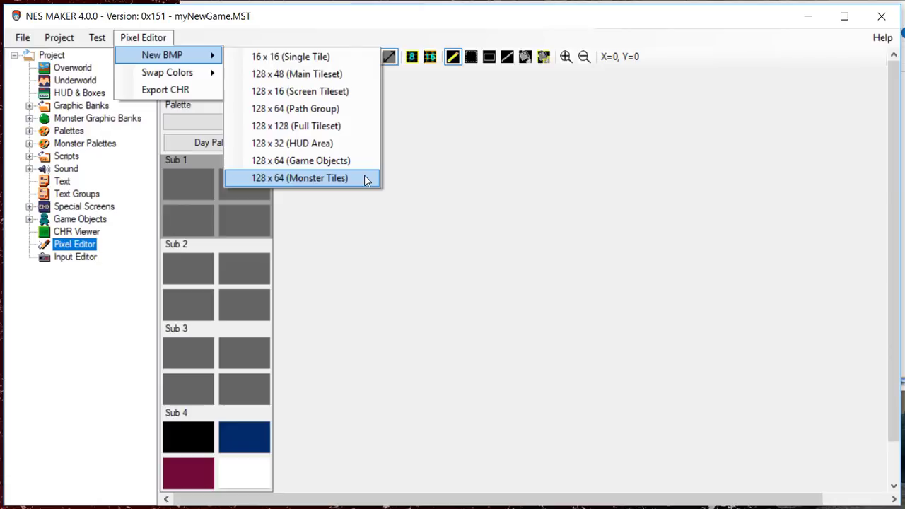
click(131, 37)
click(127, 37)
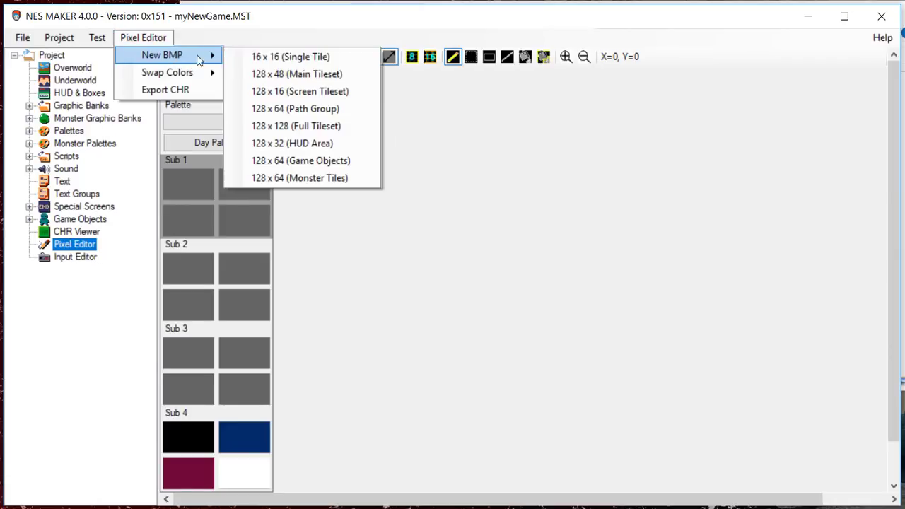
click(270, 75)
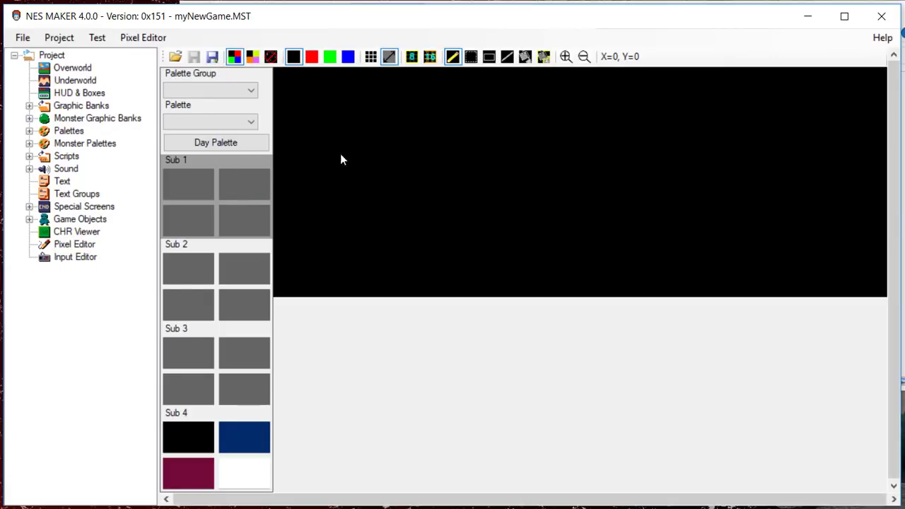
Step: Try the pixel grid, 8x8 and 16x16 tile outline toggles one at a time
click(371, 58)
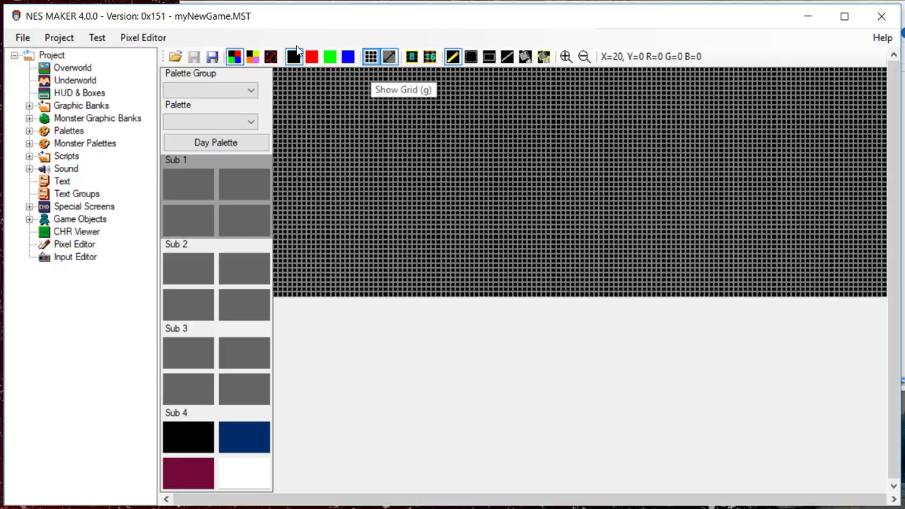
key(g)
key(g)
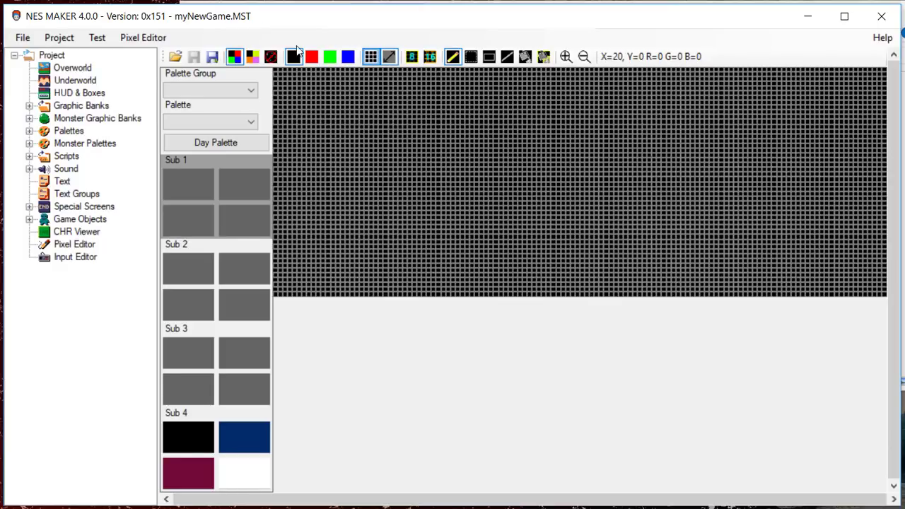
key(g)
key(t)
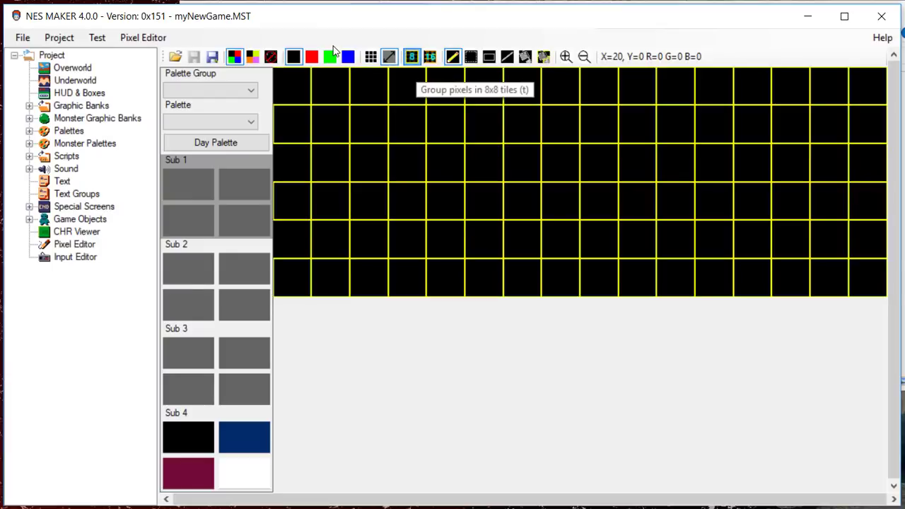
key(t)
key(t)
key(t)
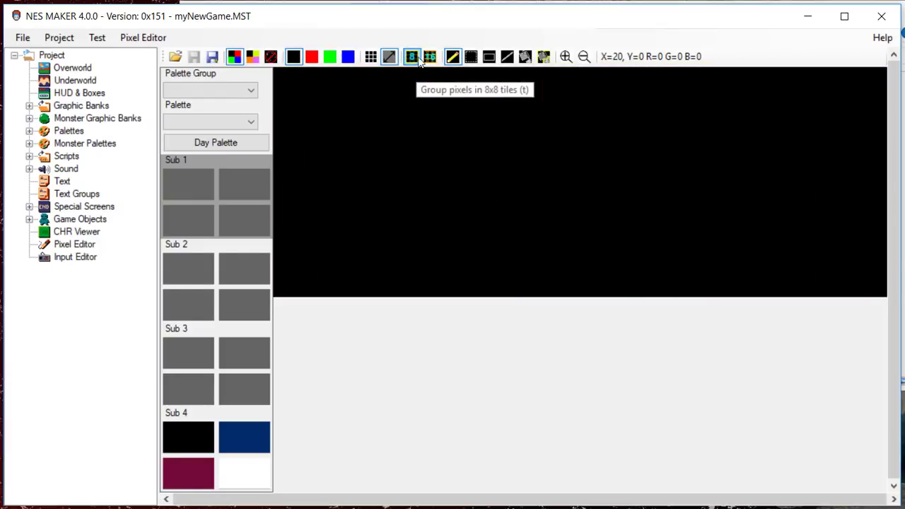
key(y)
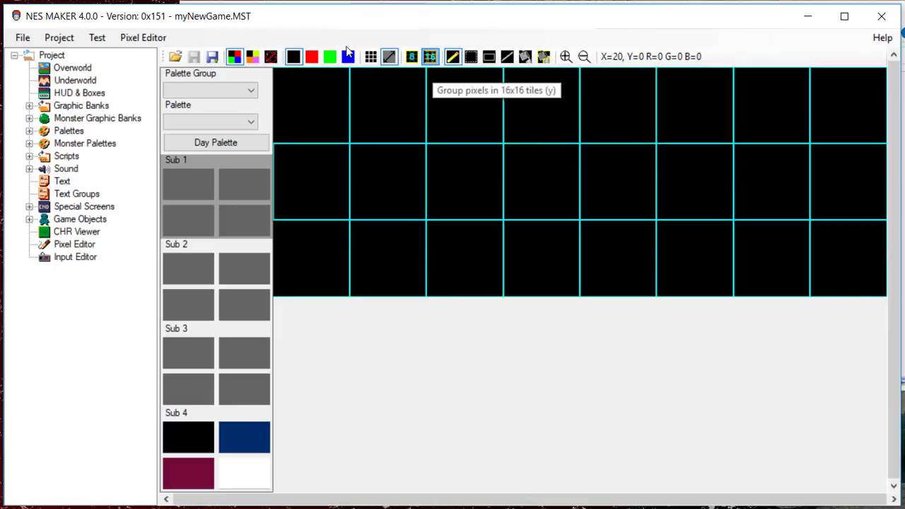
key(y)
key(y)
key(y)
key(y)
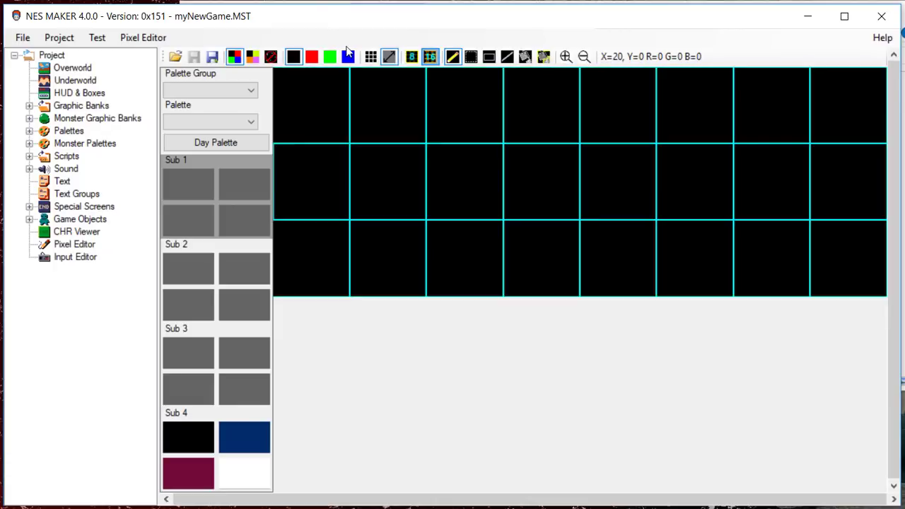
Step: Leave only the 16x16 tile outlines showing, zooming in and back out to check
key(t)
key(t)
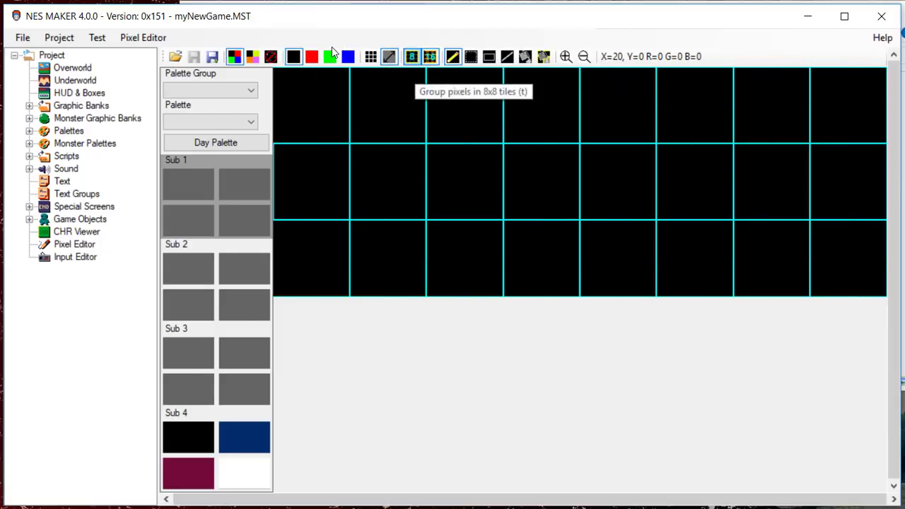
key(g)
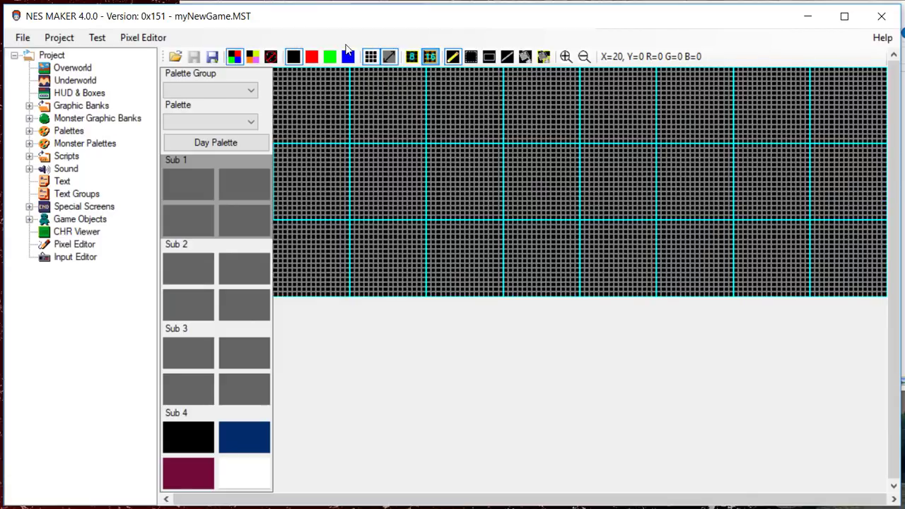
key(y)
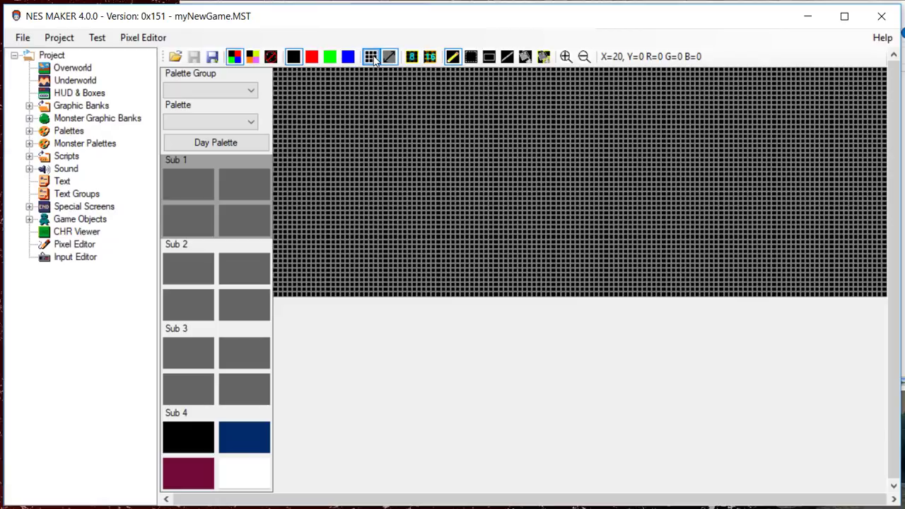
key(g)
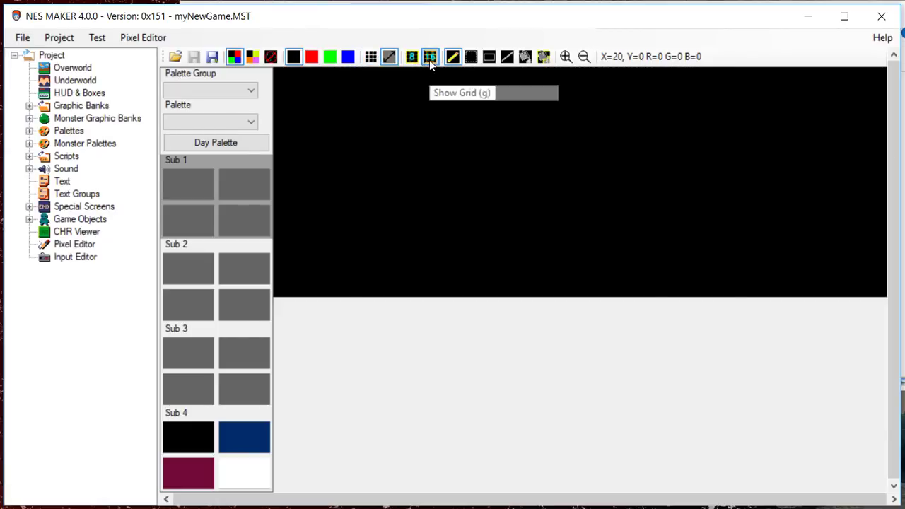
key(y)
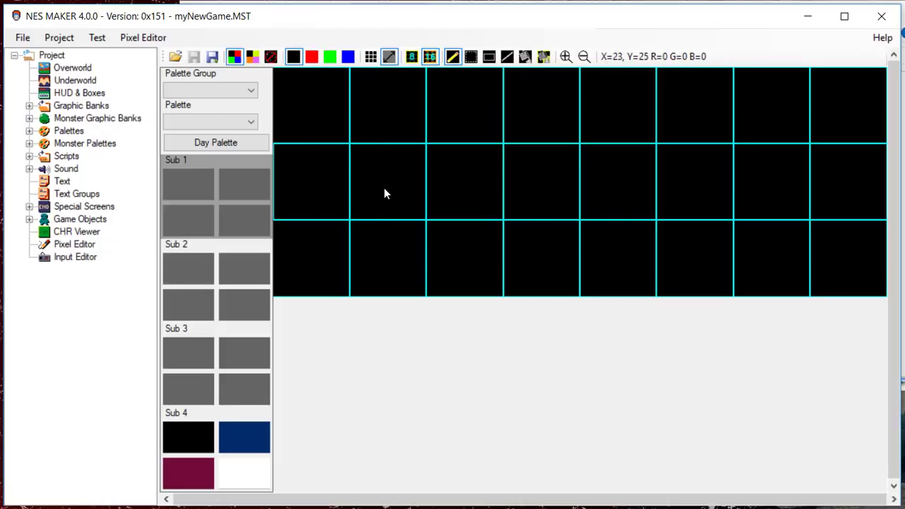
click(566, 56)
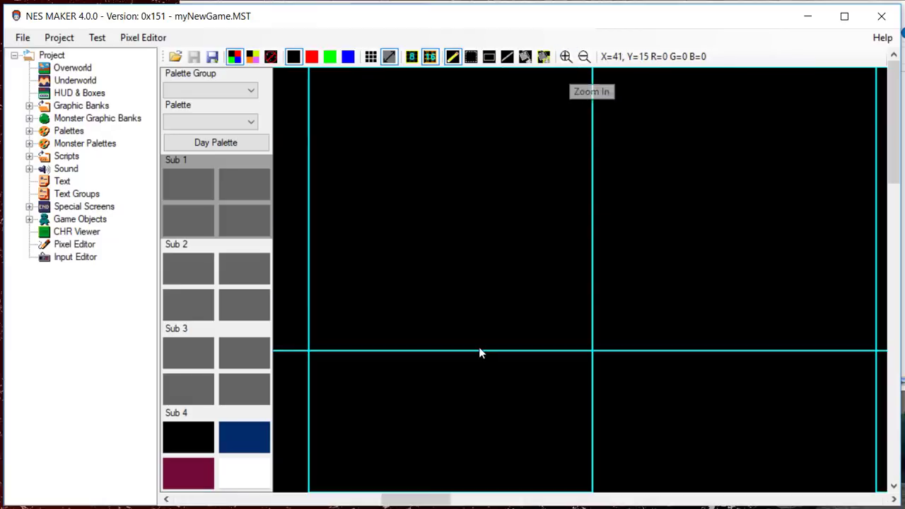
drag(426, 500, 244, 495)
click(584, 57)
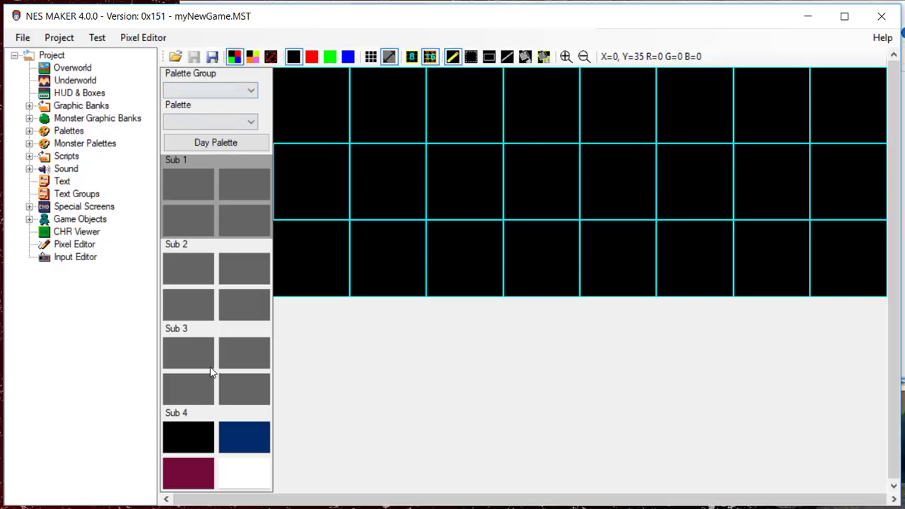
Step: Set the first swatch shared by all four sub-palettes to pink in NESColorDialog
click(200, 121)
click(227, 93)
click(198, 191)
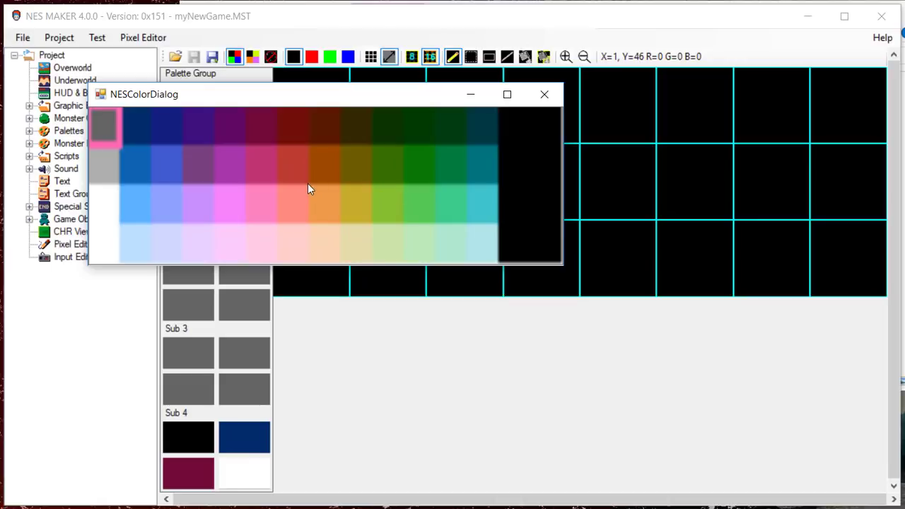
click(258, 170)
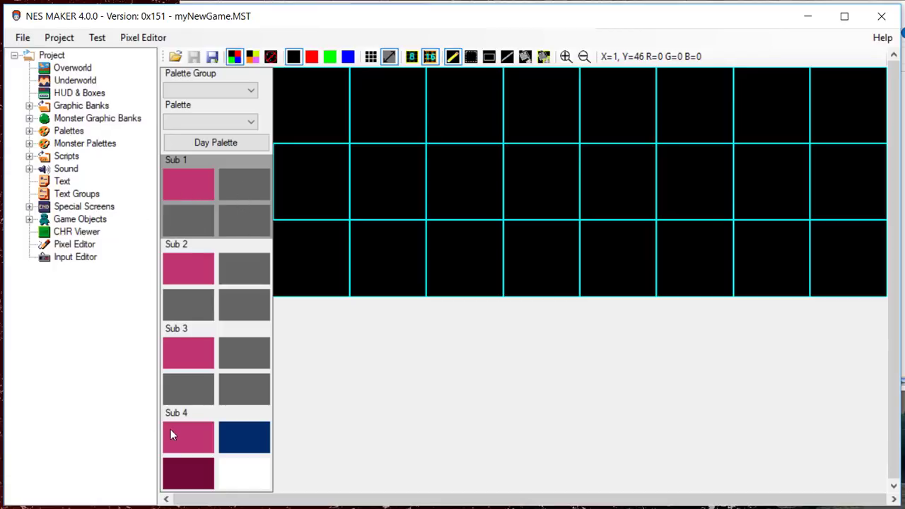
Step: Reset the shared first palette colour to black, after briefly trying blue
click(185, 183)
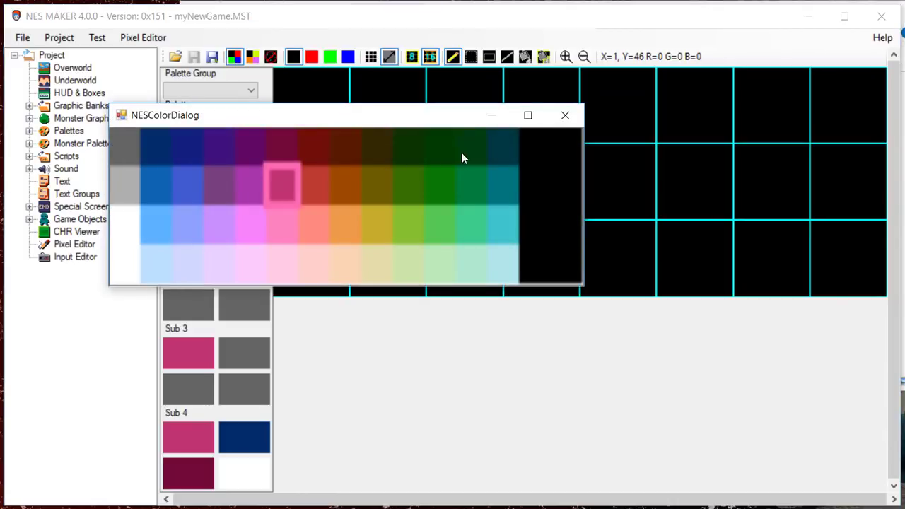
click(572, 150)
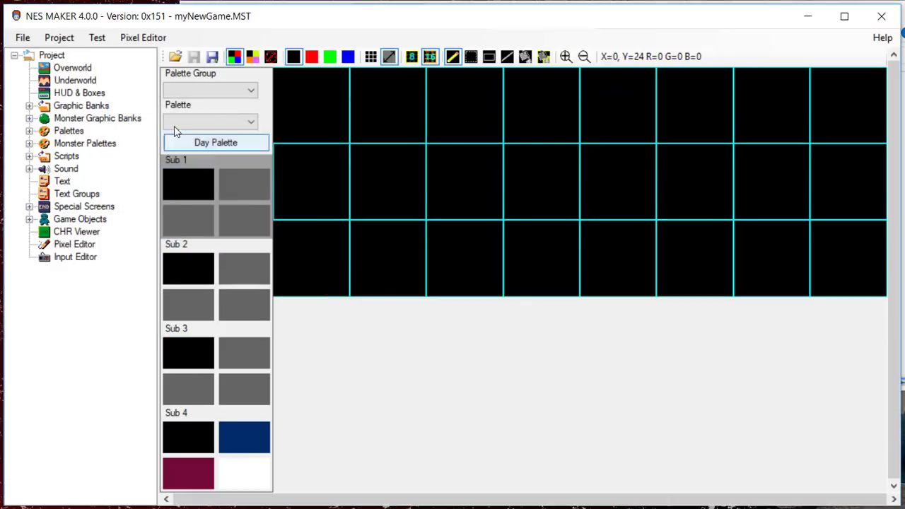
click(176, 183)
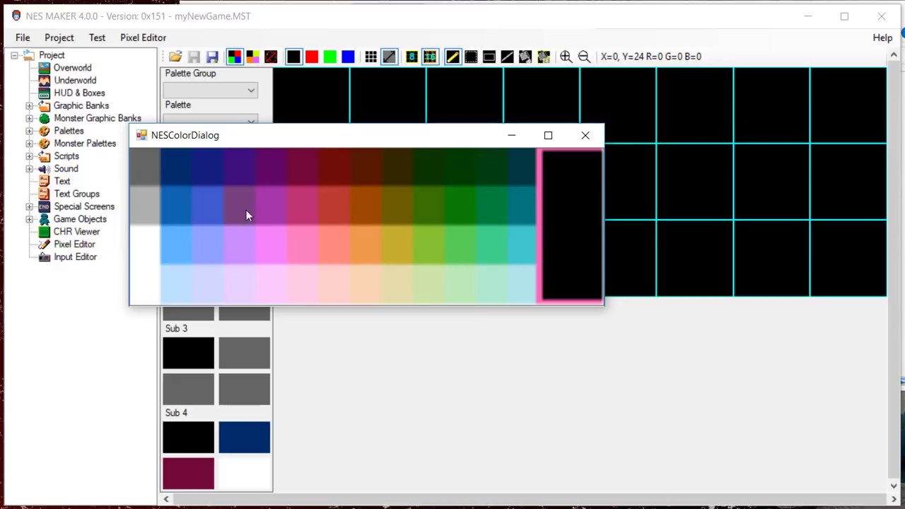
click(208, 205)
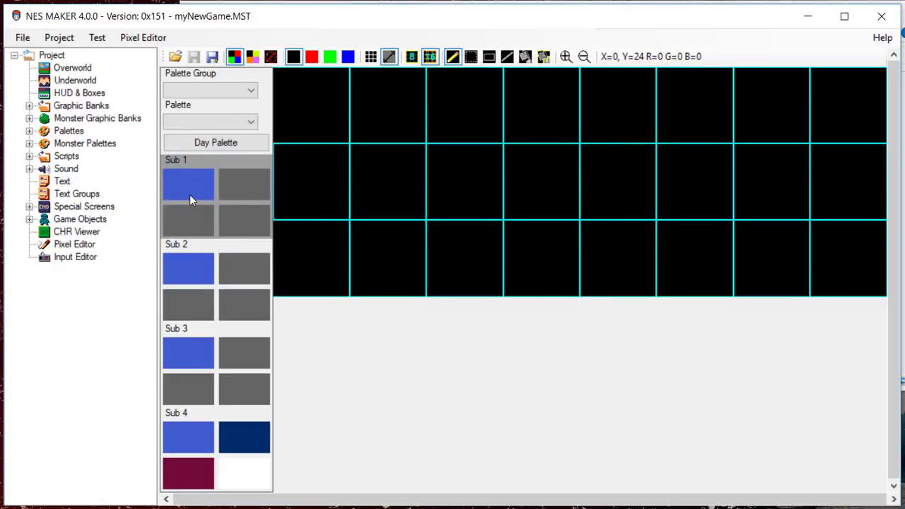
click(190, 194)
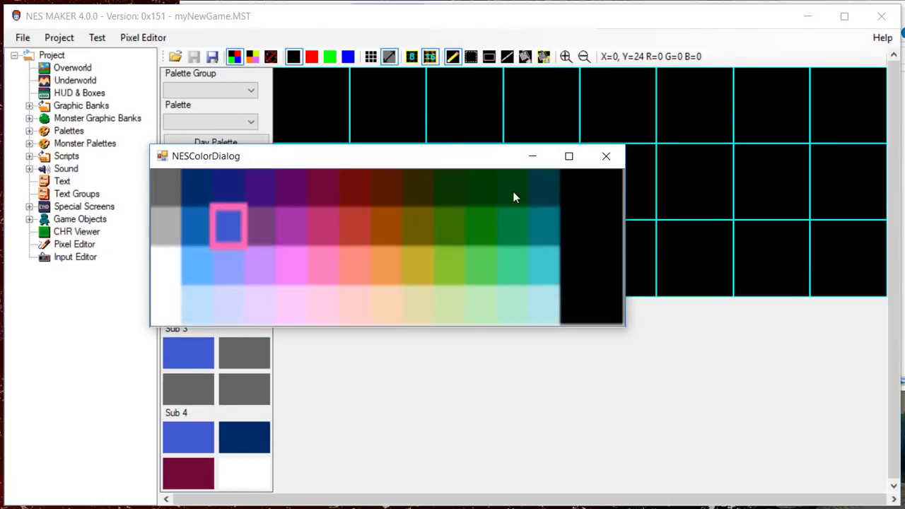
click(614, 191)
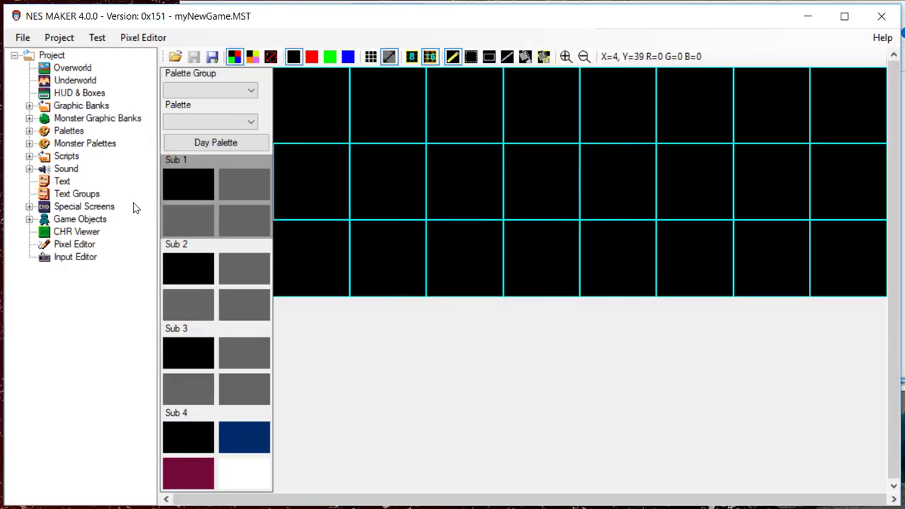
Step: Set Sub 1's second and third colours to light green and dark green
click(192, 148)
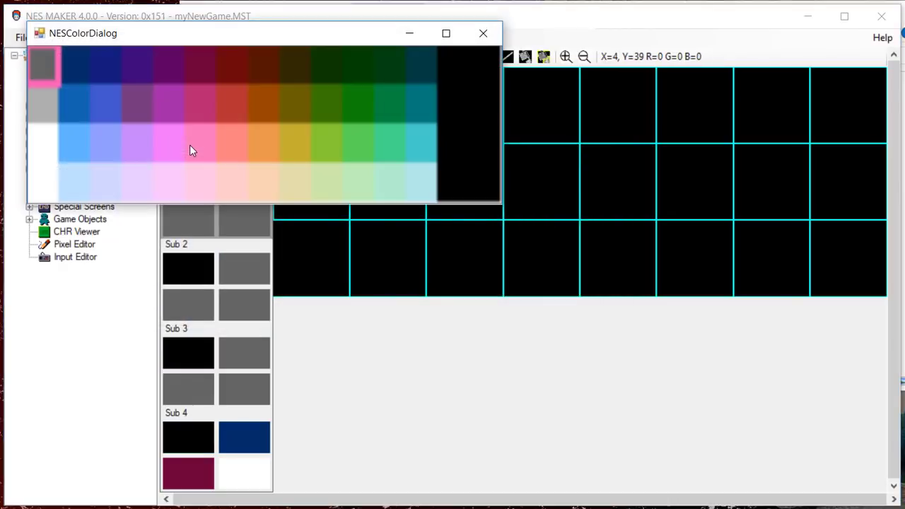
click(362, 136)
click(185, 226)
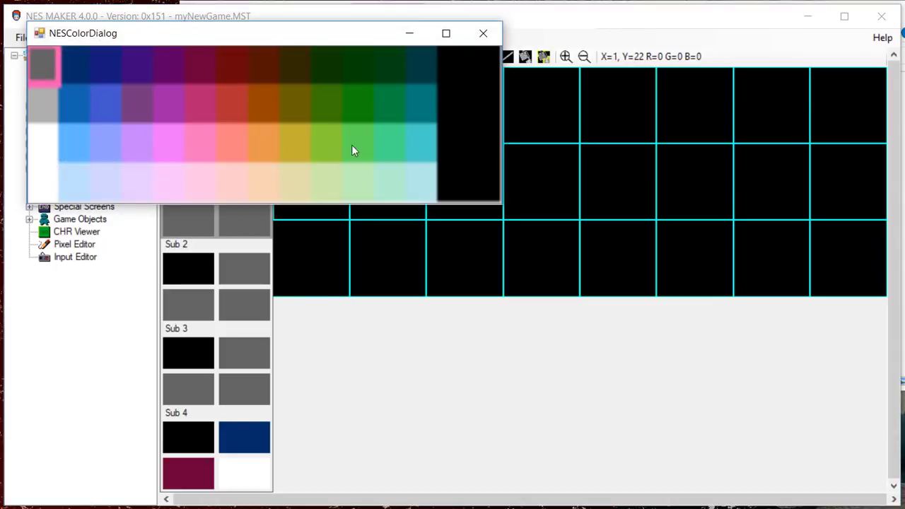
click(343, 105)
click(186, 186)
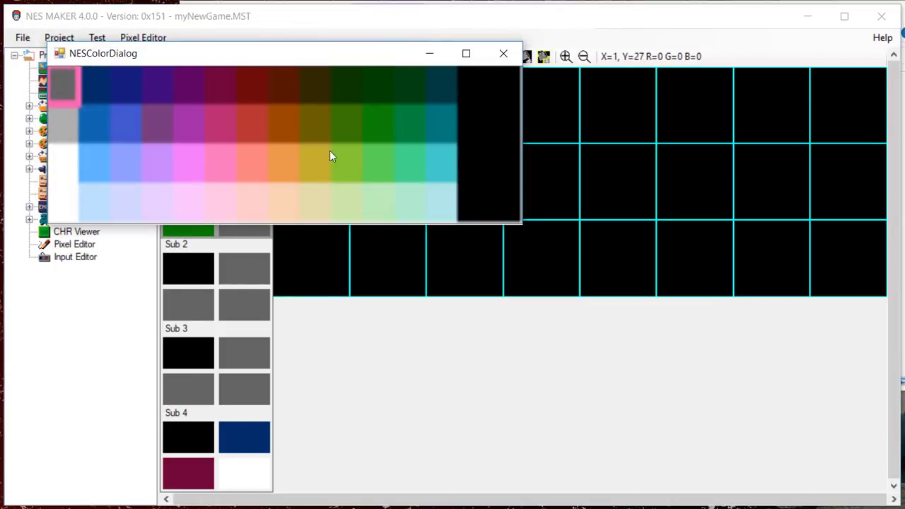
key(Escape)
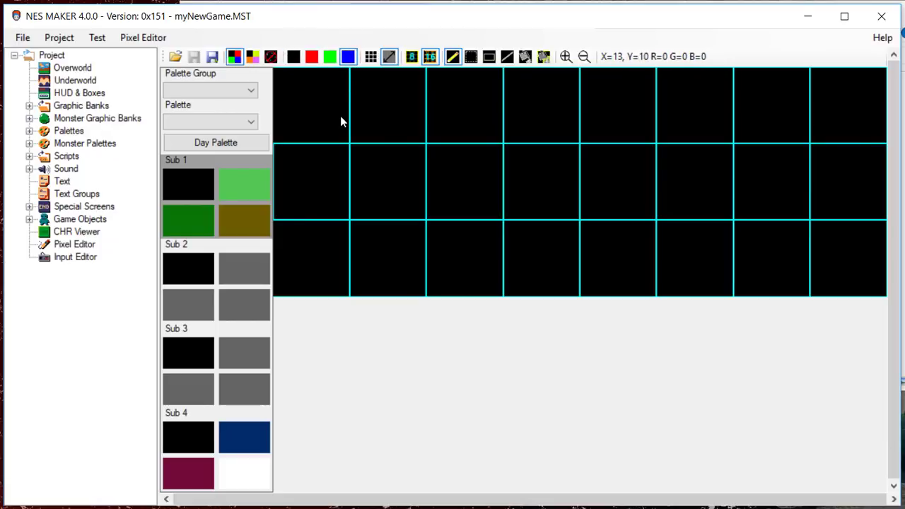
Step: In 16 mode, fill the first tile with a red rectangle
click(426, 63)
click(489, 57)
click(311, 56)
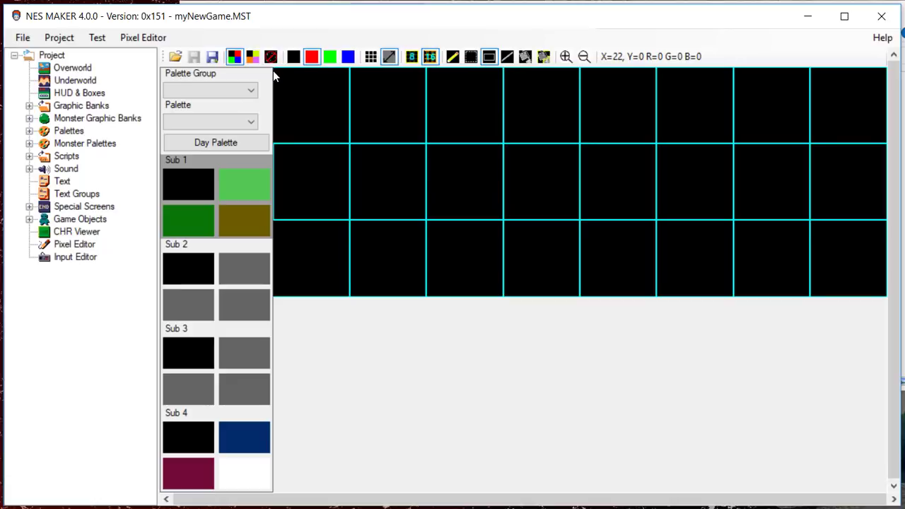
drag(275, 70, 351, 150)
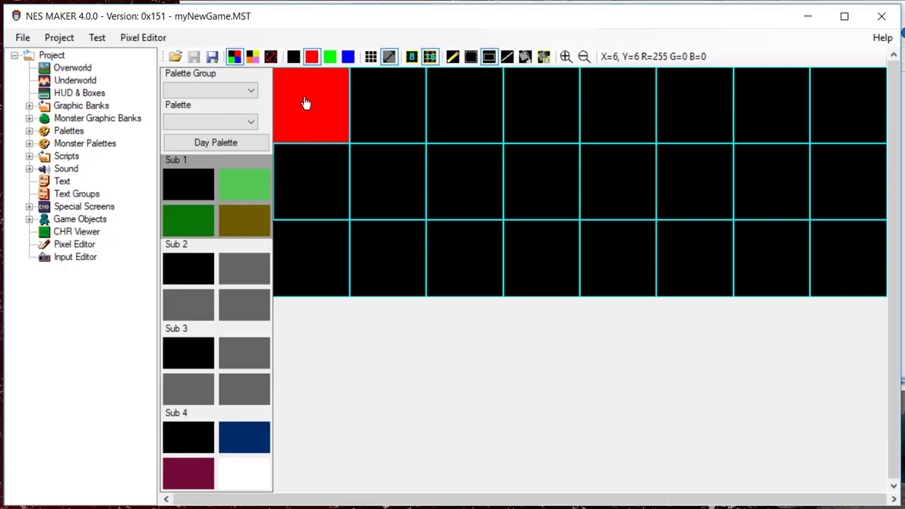
Step: Pencil eight scattered green dots onto the red tile
click(311, 57)
click(453, 57)
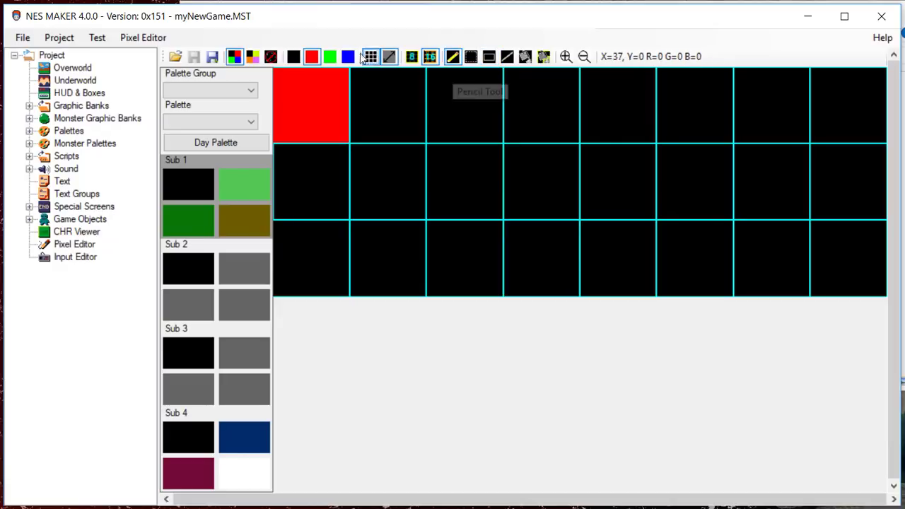
click(329, 57)
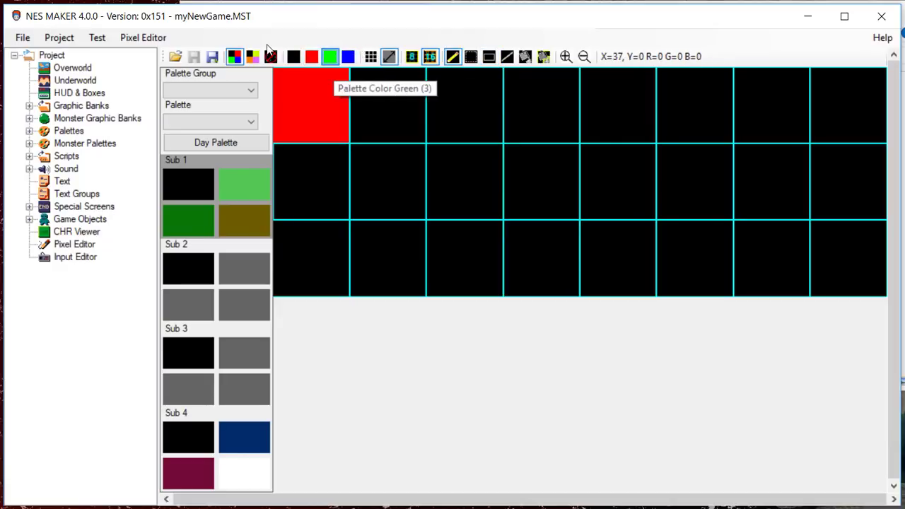
click(327, 88)
click(300, 88)
click(290, 108)
click(315, 132)
click(319, 74)
click(333, 103)
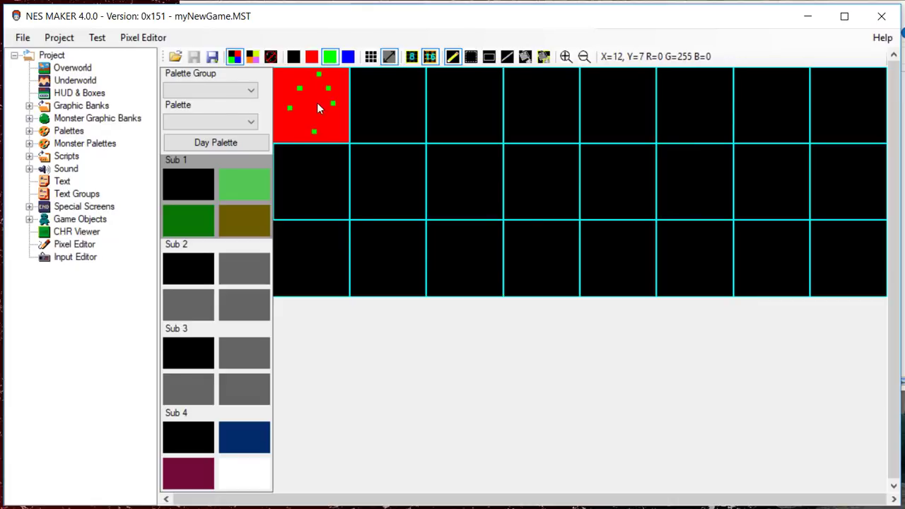
click(309, 103)
click(280, 71)
Step: Draw short blue vertical strokes in the tile with the Line Tool
click(506, 58)
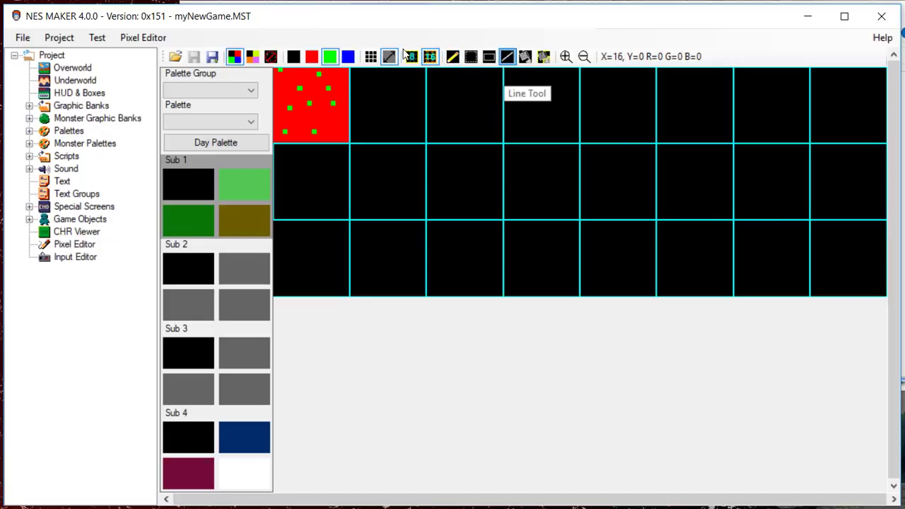
click(348, 56)
mouse_move(334, 114)
mouse_down()
mouse_move(333, 131)
mouse_move(303, 120)
mouse_move(303, 133)
mouse_up()
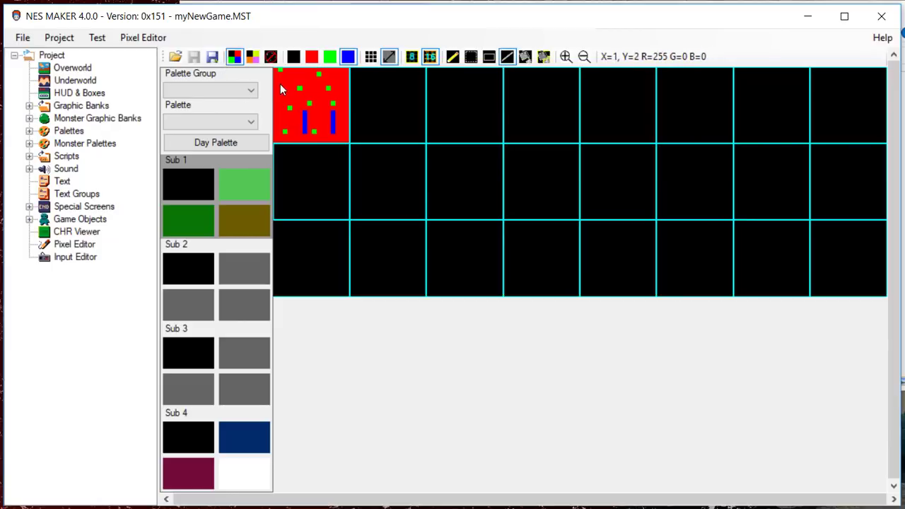
drag(280, 76, 280, 99)
Step: Enable Palette Translation so the tile shows Sub 1's light green, dark green and olive
click(253, 58)
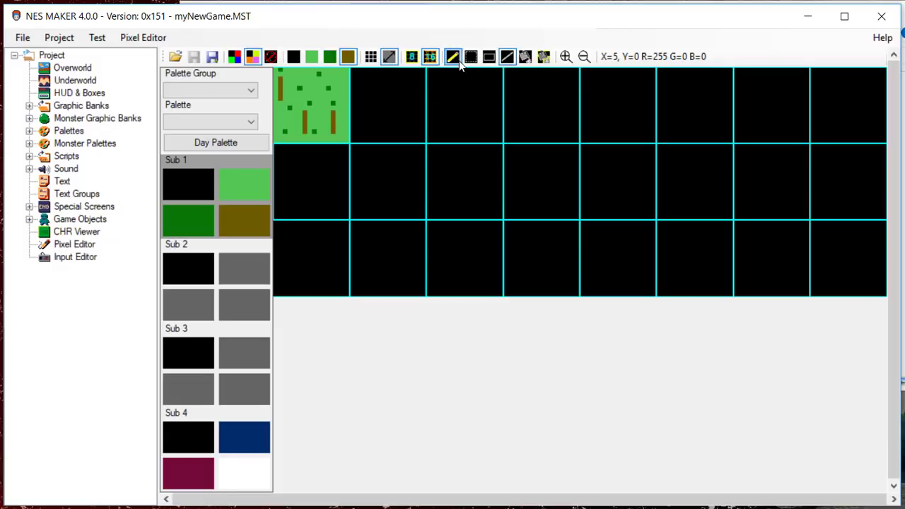
Step: Paint over the three olive strokes in light green with the pencil, zoomed in
click(314, 59)
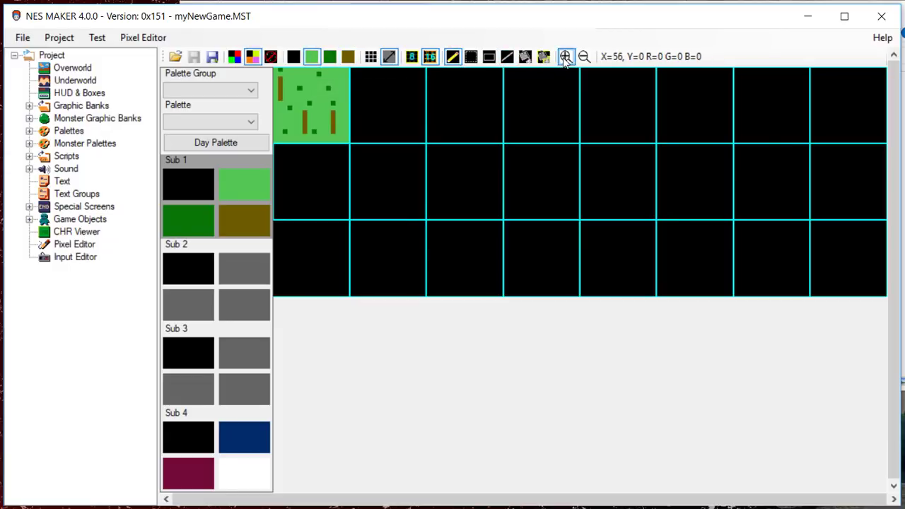
click(566, 57)
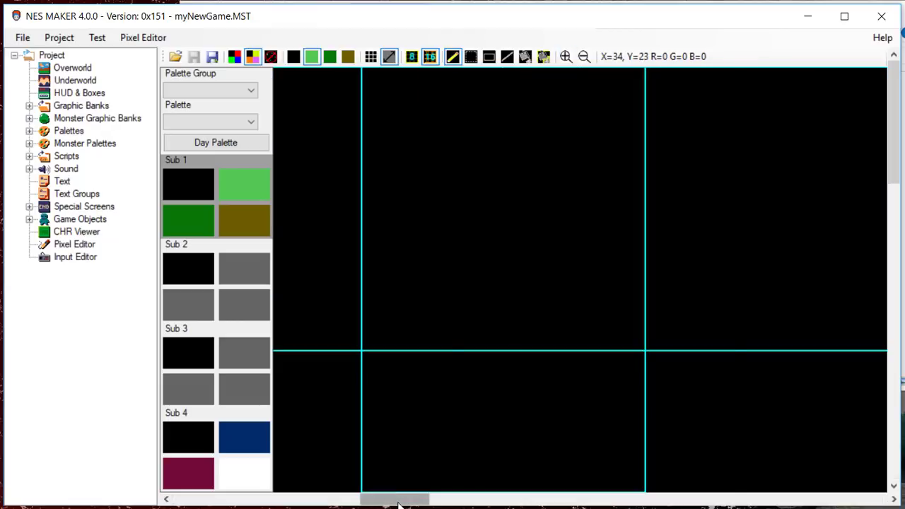
drag(398, 504, 226, 500)
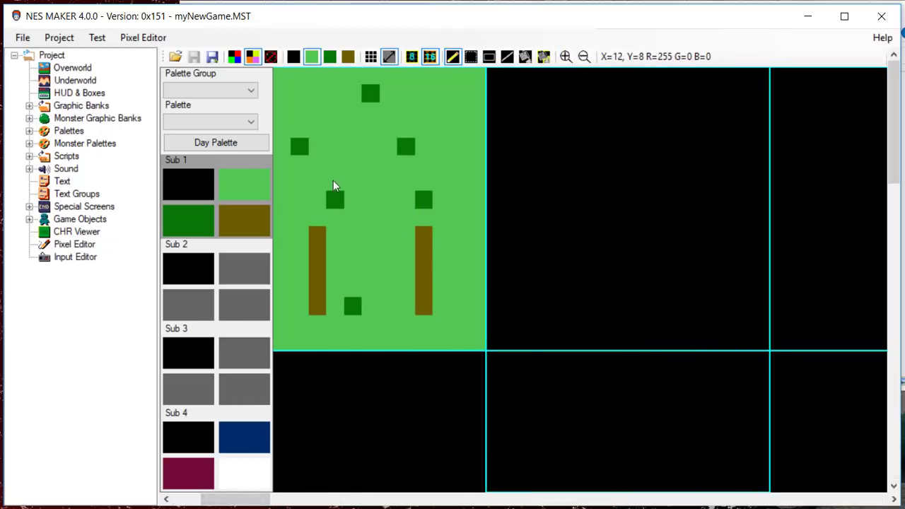
drag(423, 230, 423, 311)
drag(319, 311, 317, 229)
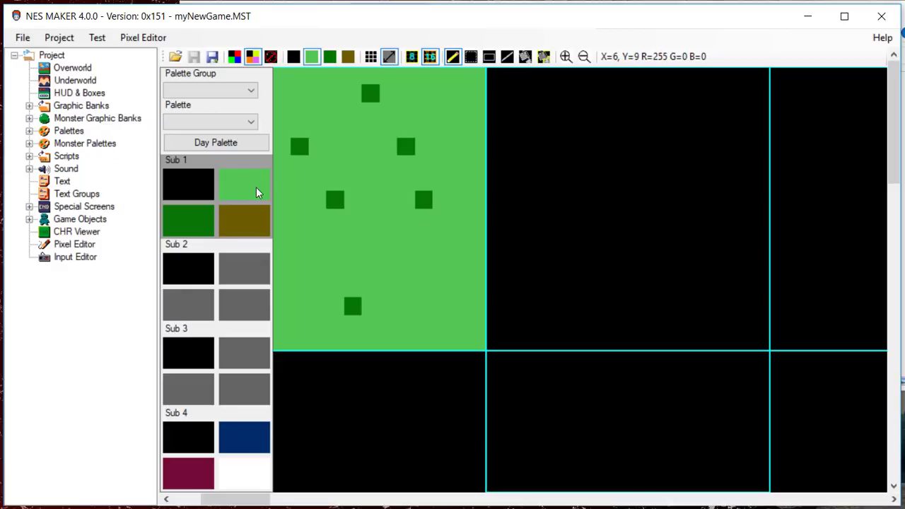
drag(222, 499, 193, 499)
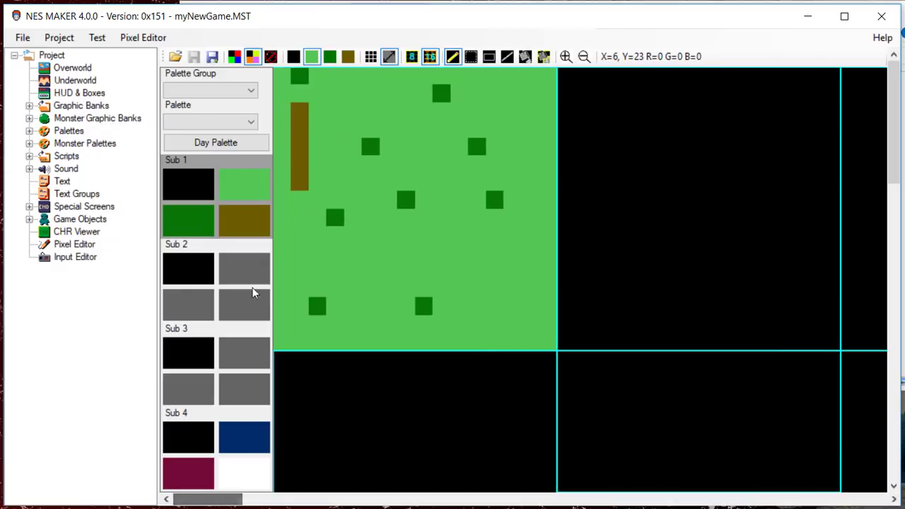
mouse_move(299, 174)
mouse_down()
mouse_move(297, 117)
mouse_move(301, 188)
mouse_up()
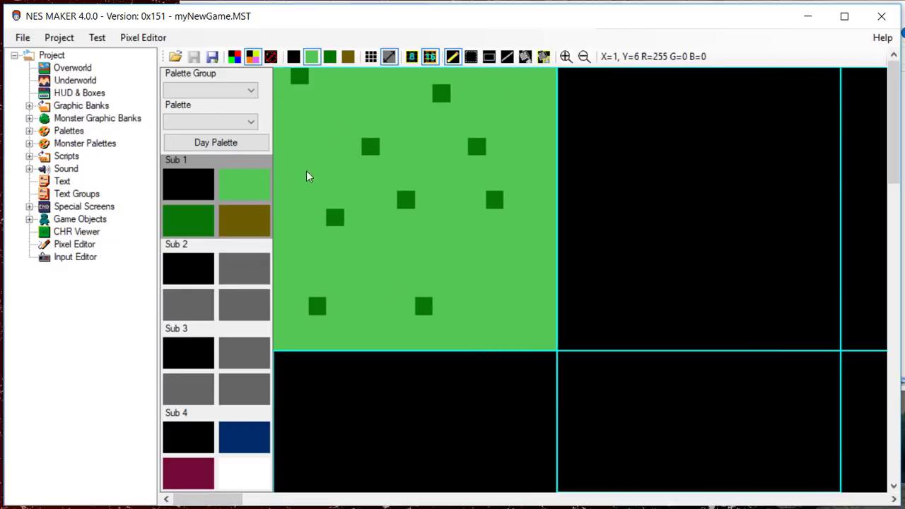
Step: Save the tileset over BckCHR_00.bmp in GraphicAssets\myNewGame, confirming the replace
click(585, 56)
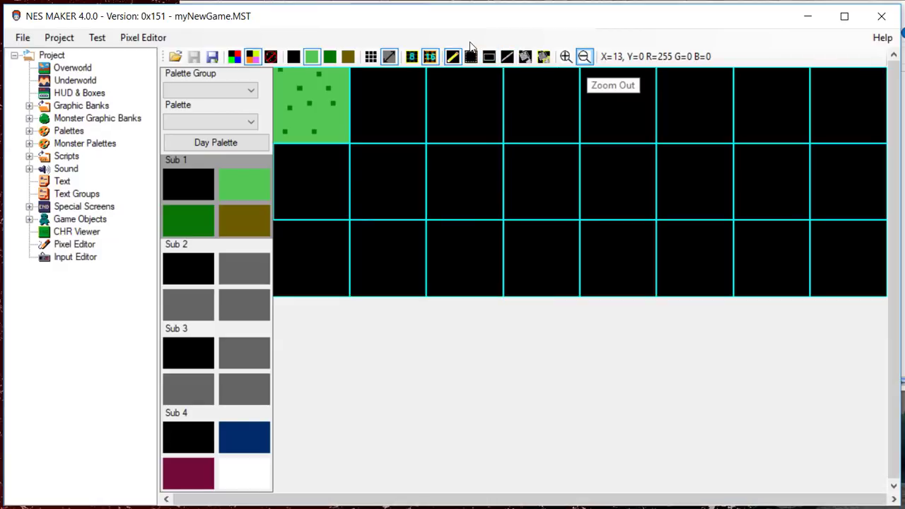
click(213, 58)
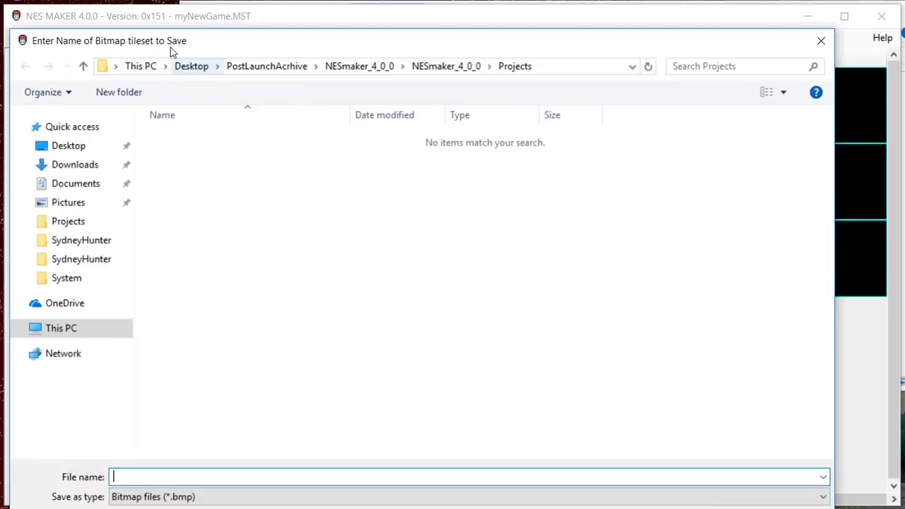
click(360, 66)
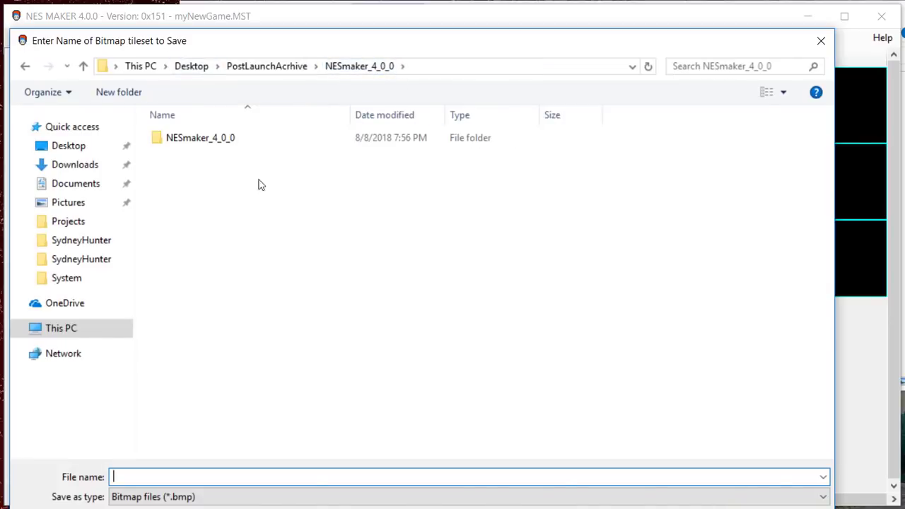
double_click(219, 142)
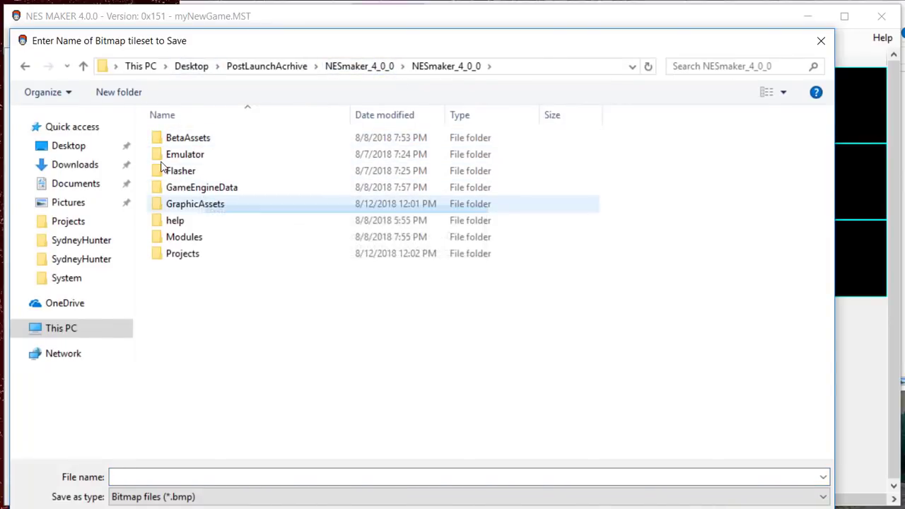
double_click(198, 204)
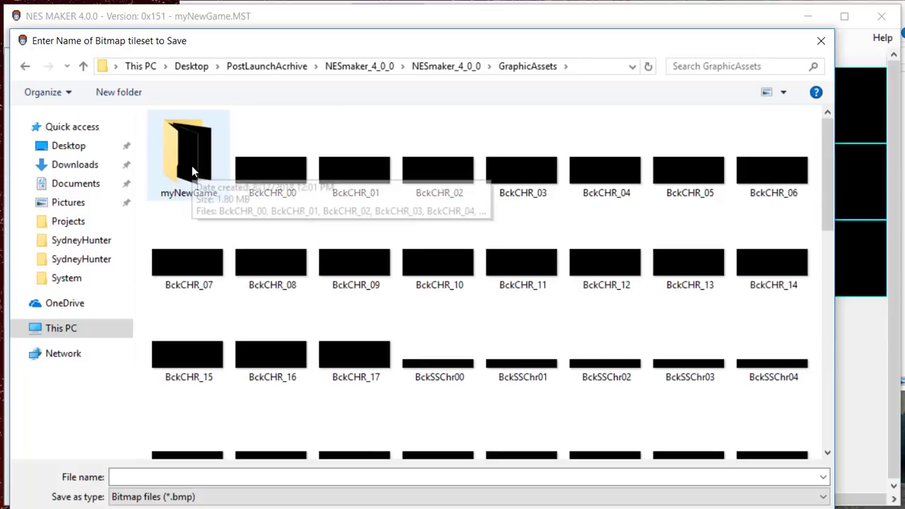
double_click(153, 138)
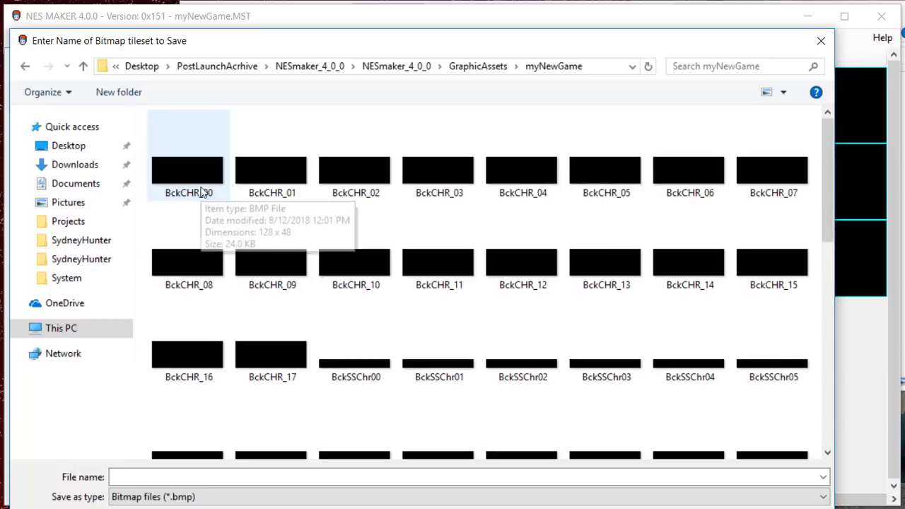
click(162, 150)
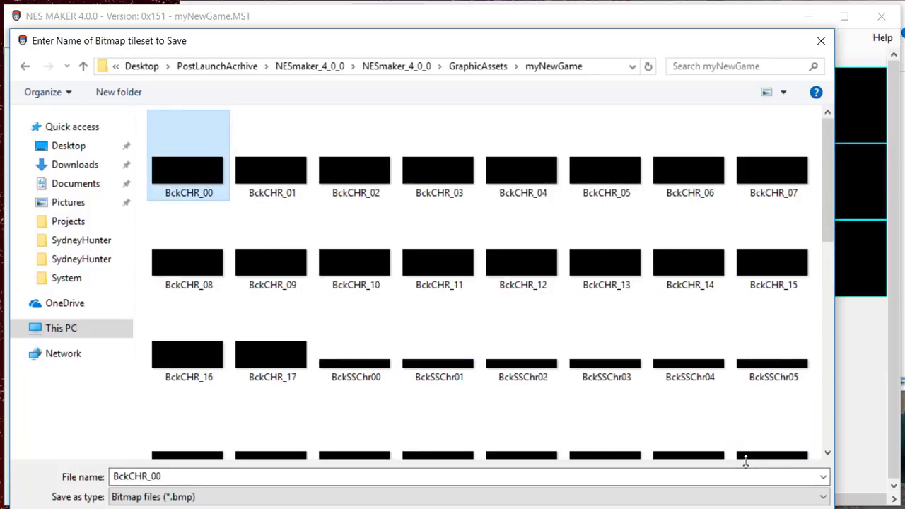
key(Return)
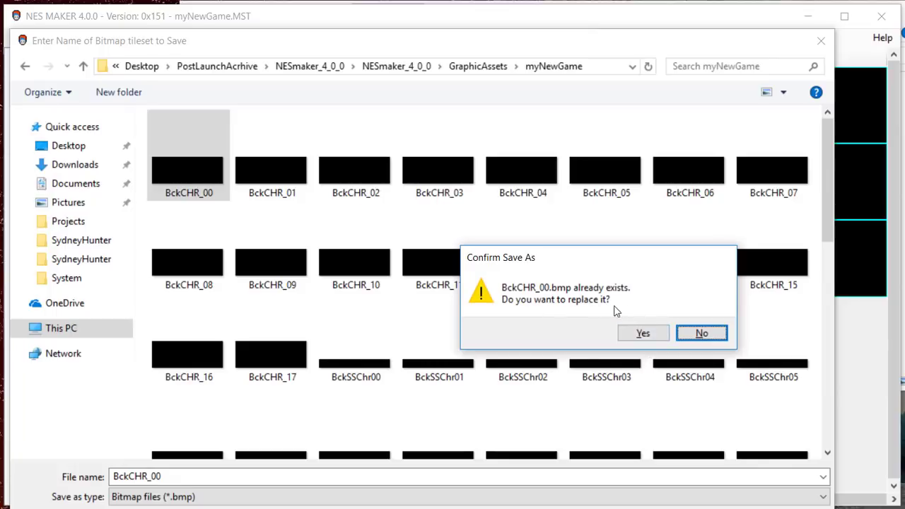
click(638, 334)
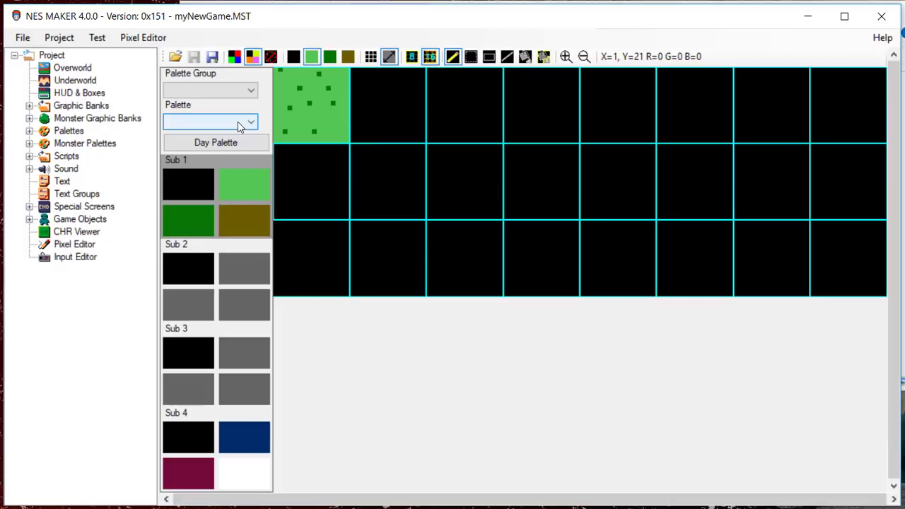
Step: Load the Tree bitmap from BetaAssets\Graphics into the Pixel Editor
click(175, 56)
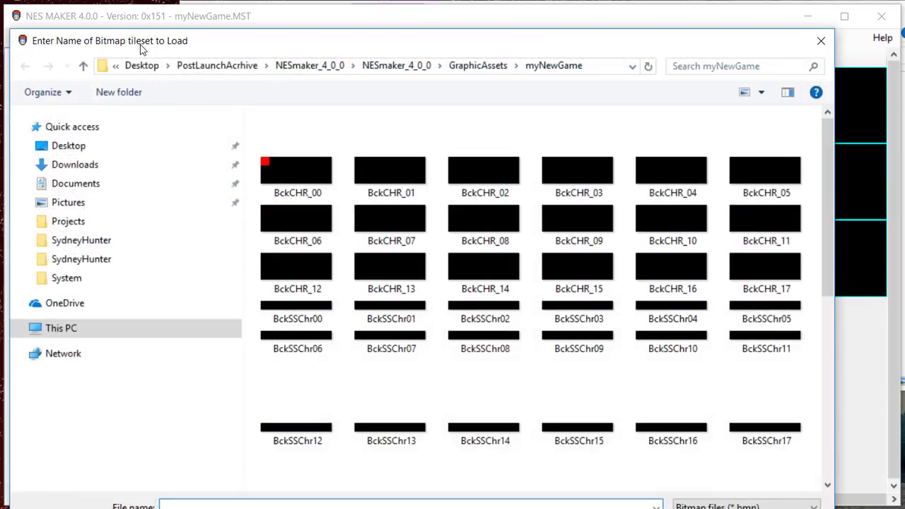
click(315, 65)
double_click(314, 137)
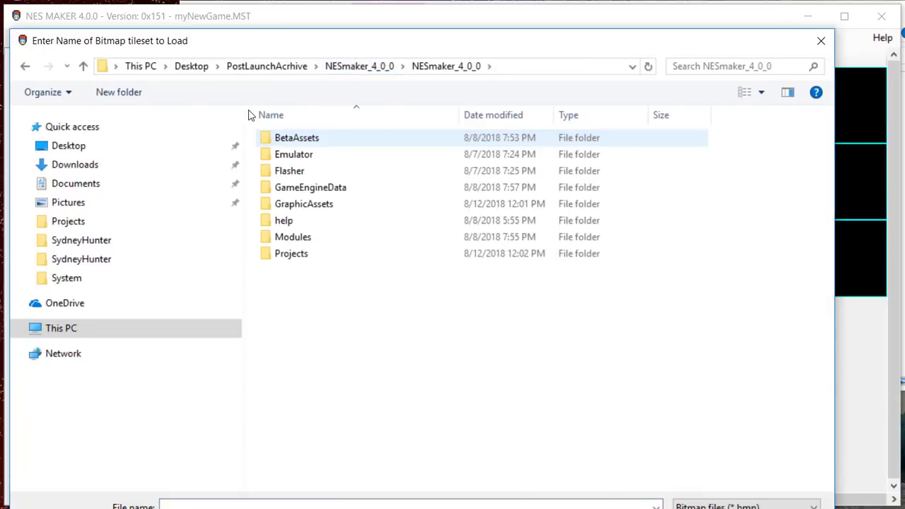
key(Return)
double_click(297, 138)
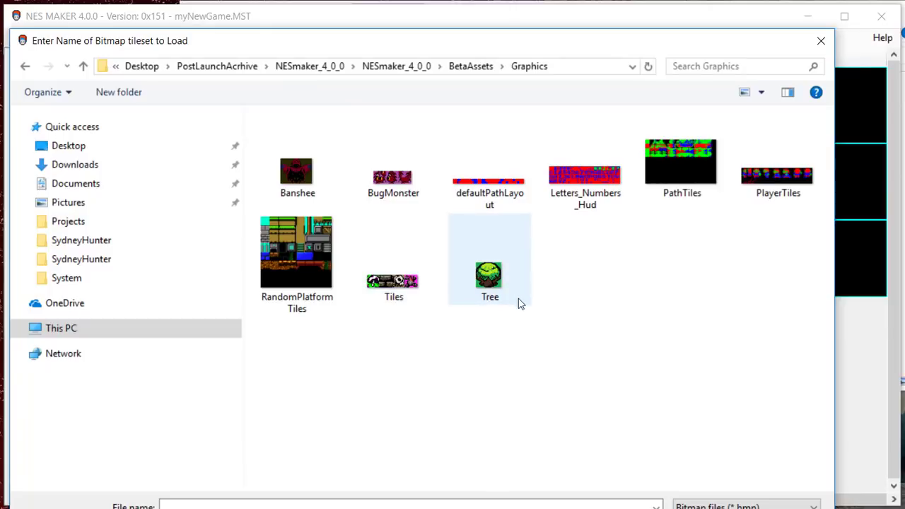
click(489, 285)
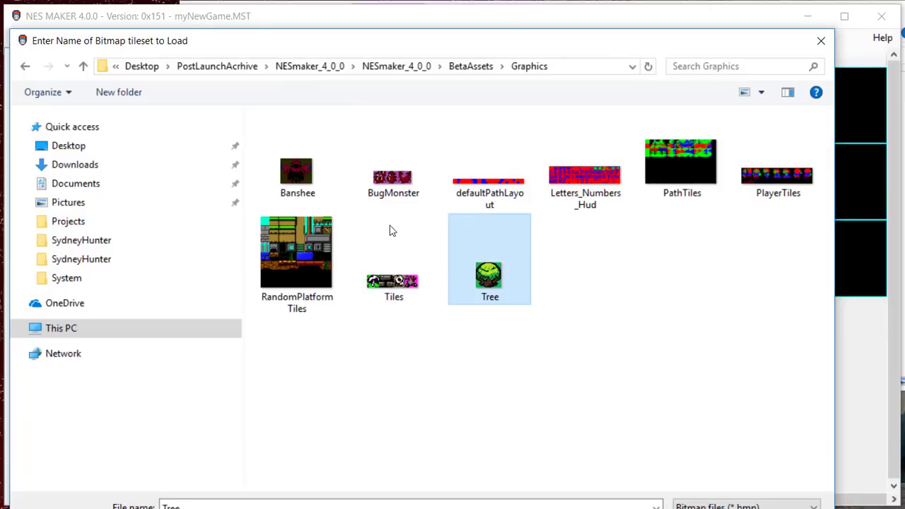
key(Return)
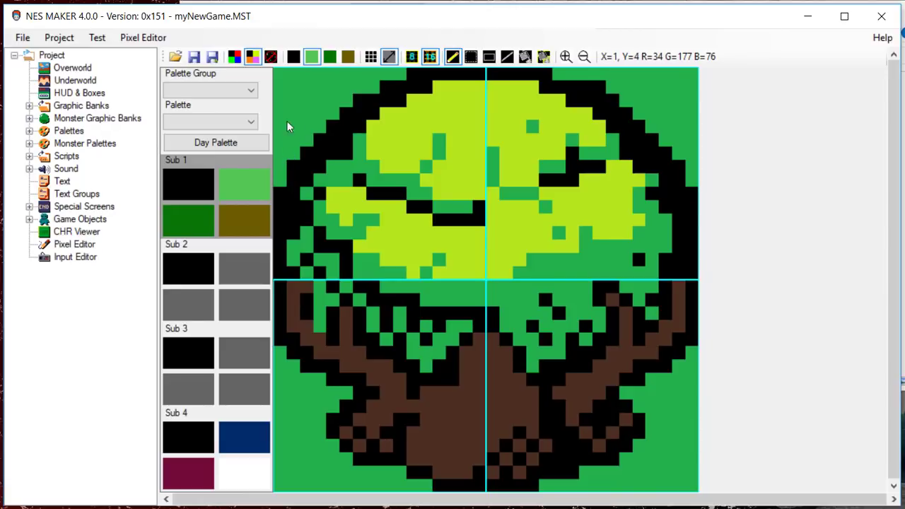
Step: Compare the tree's raw and palette-translated colours, then highlight its off-palette lime and brown pixels
click(233, 60)
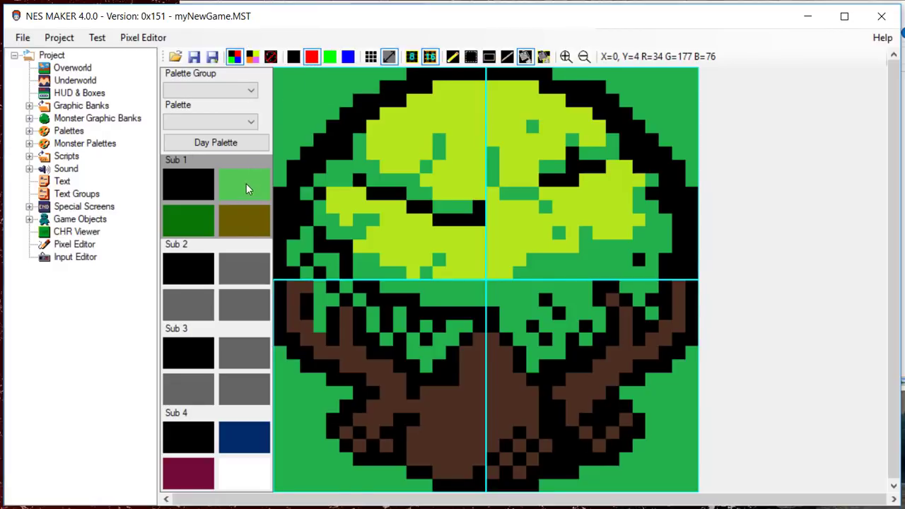
click(311, 56)
click(294, 119)
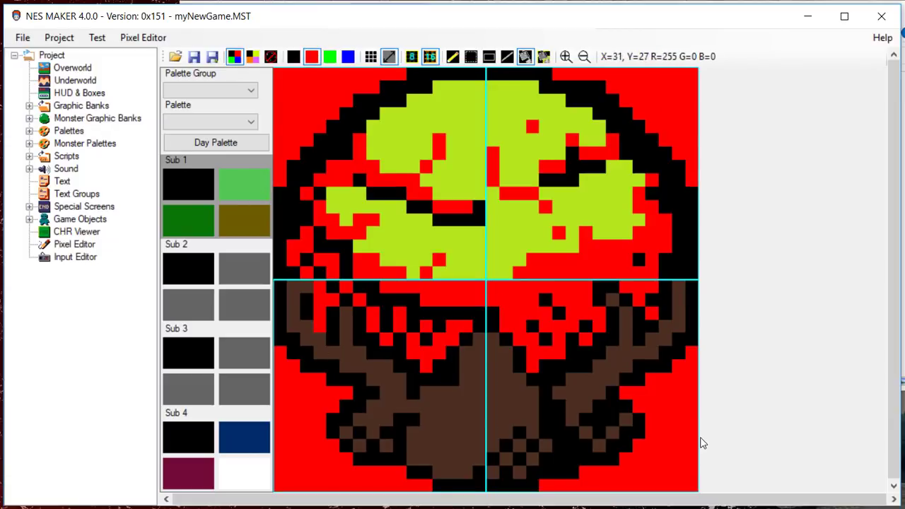
click(252, 58)
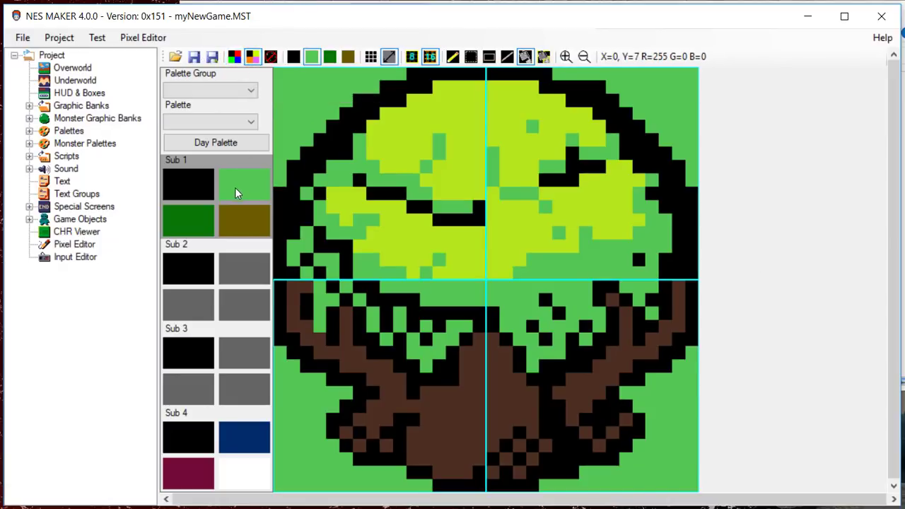
click(252, 58)
click(253, 58)
click(234, 56)
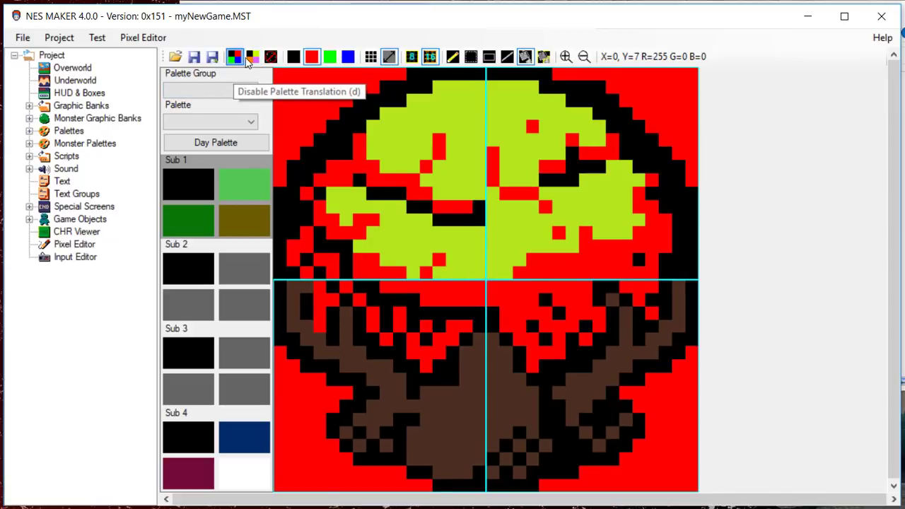
click(252, 57)
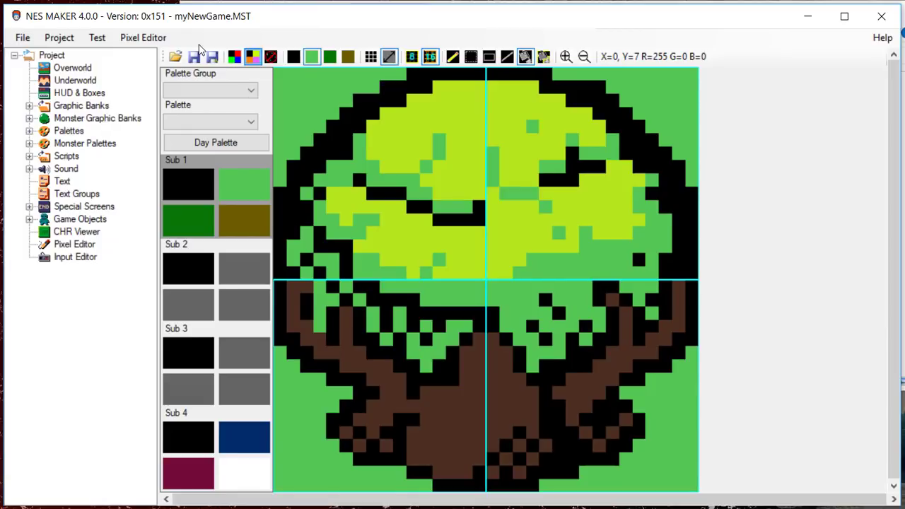
click(272, 57)
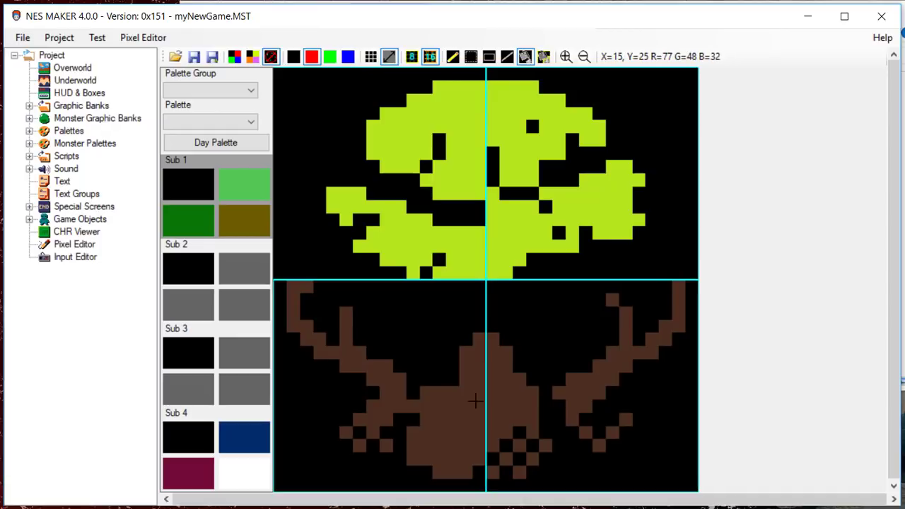
Step: Recolour every brown trunk pixel to colour slot 4 and check it in raw and palette views
click(524, 58)
key(4)
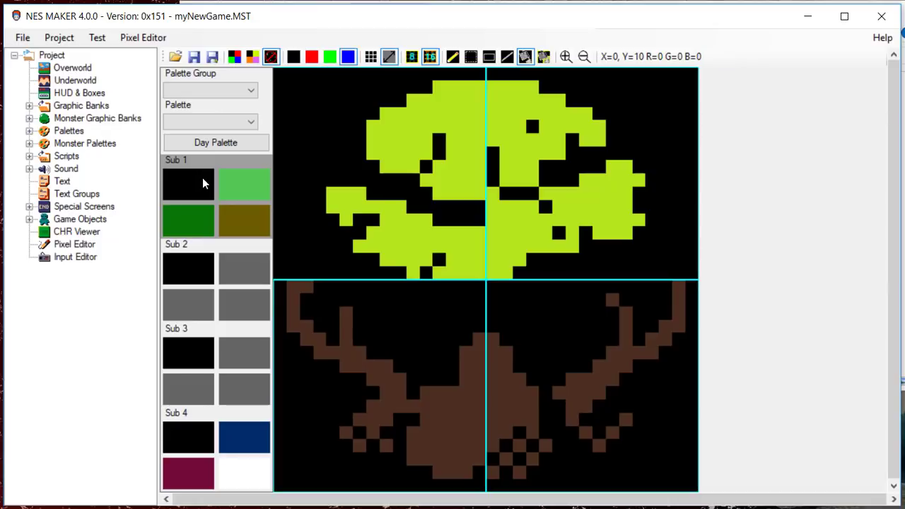
click(455, 406)
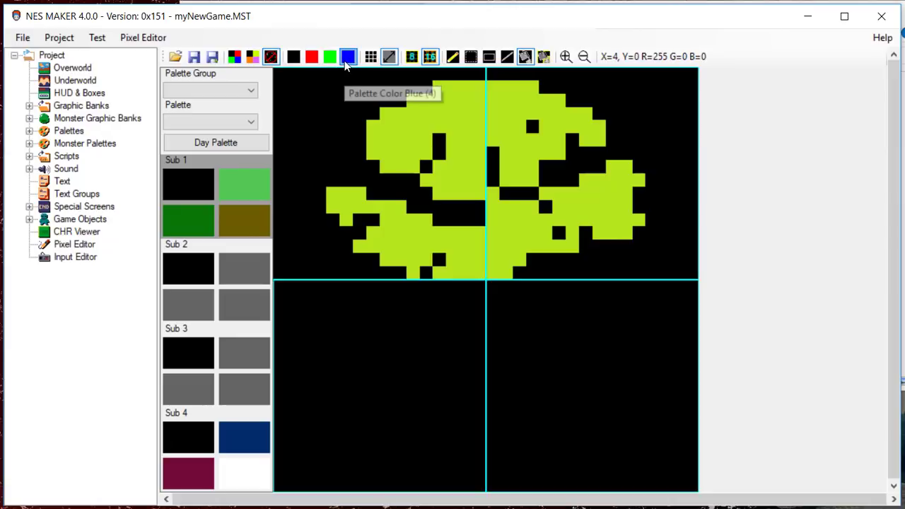
click(234, 56)
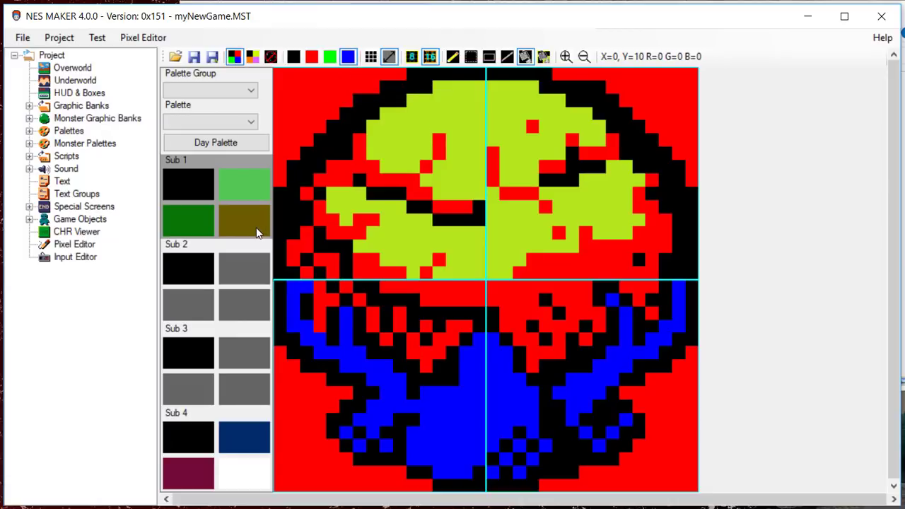
click(253, 57)
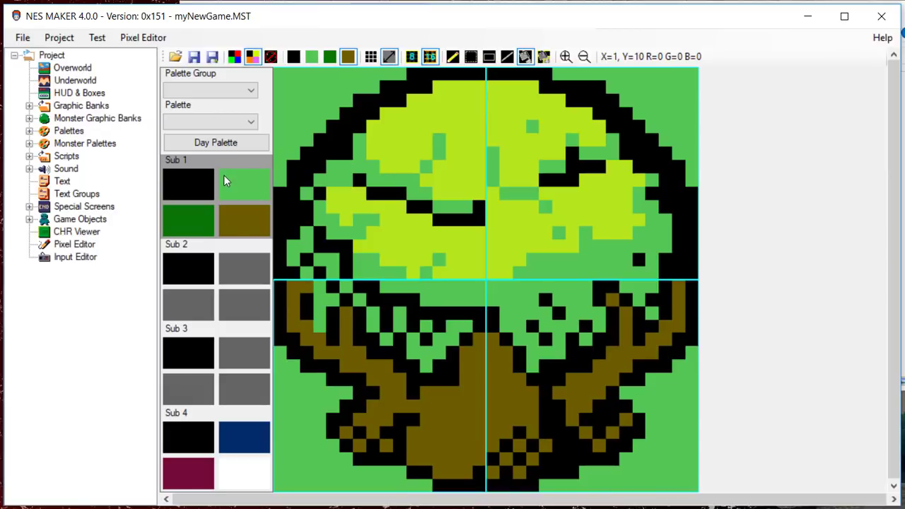
Step: Give Sub 2 green, dark green and yellow-green swatches, then recolour the lime leaves to yellow-green
click(245, 304)
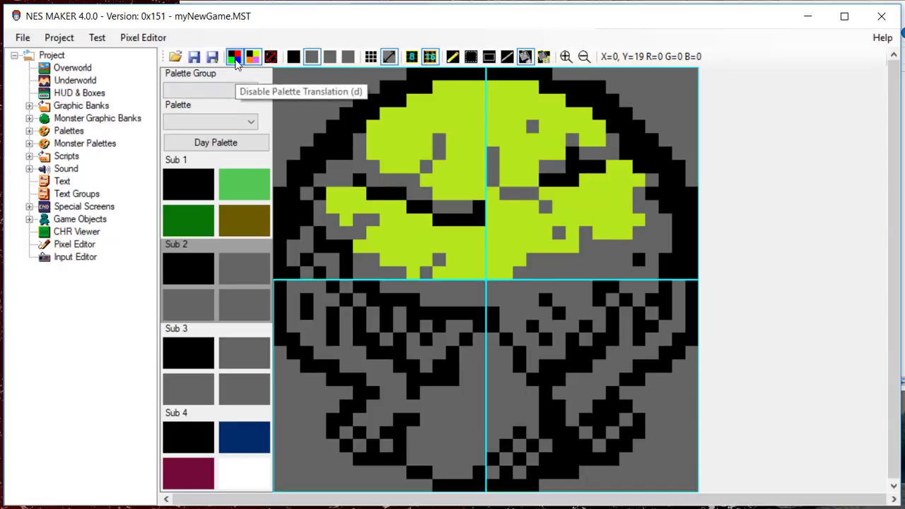
click(241, 284)
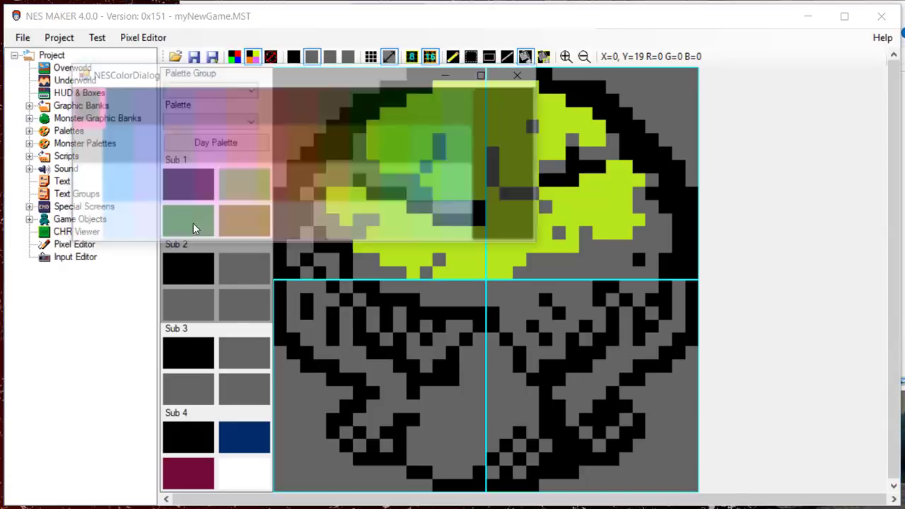
click(389, 191)
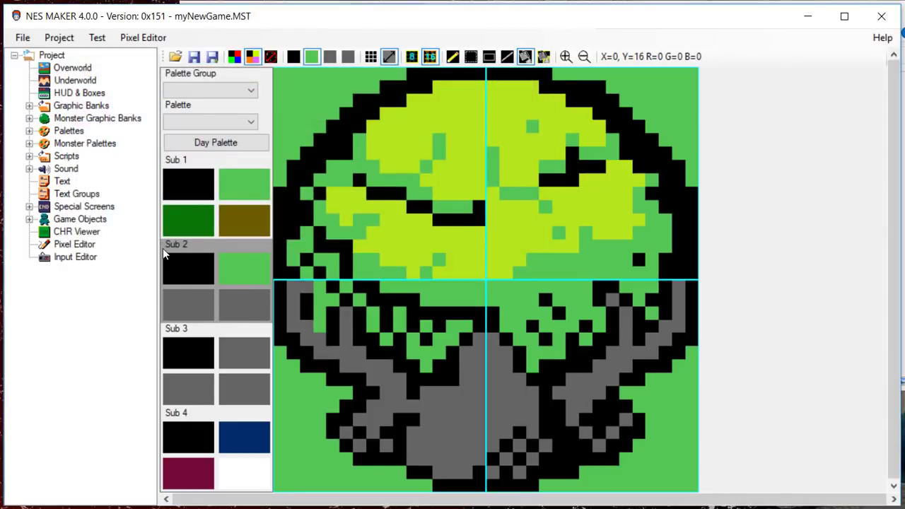
click(165, 256)
click(417, 167)
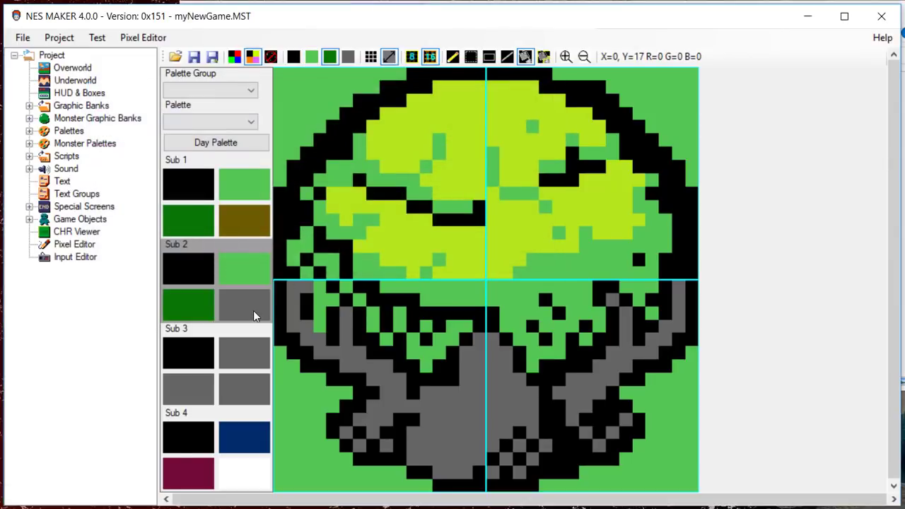
click(252, 309)
click(323, 187)
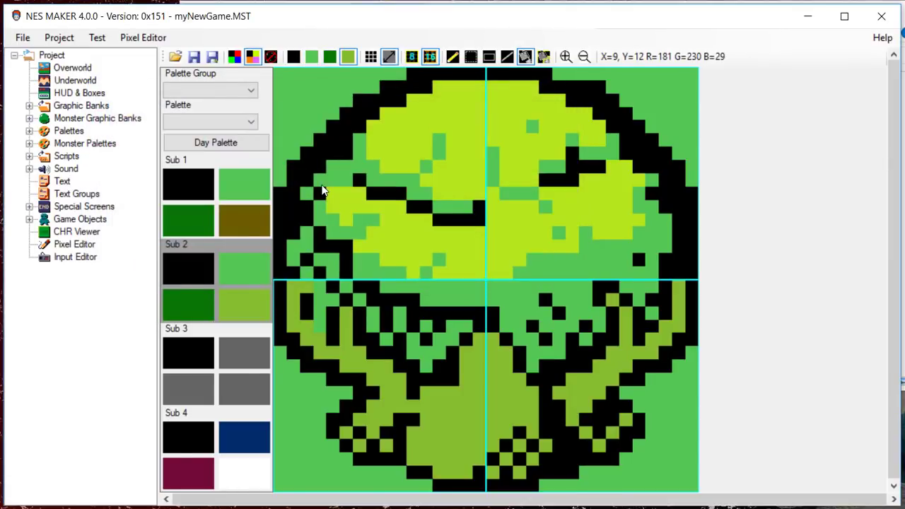
click(525, 57)
click(479, 141)
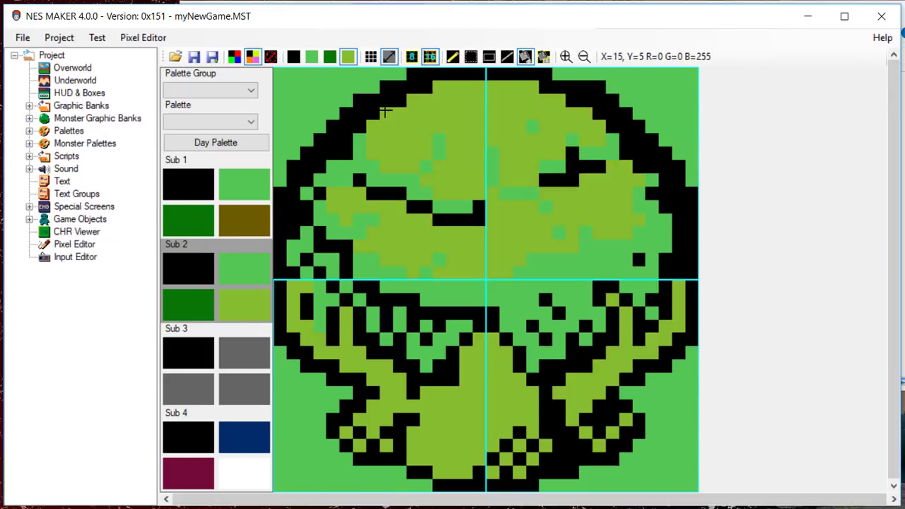
Step: Confirm no off-palette pixels remain and select the whole tree tile for copying
click(271, 57)
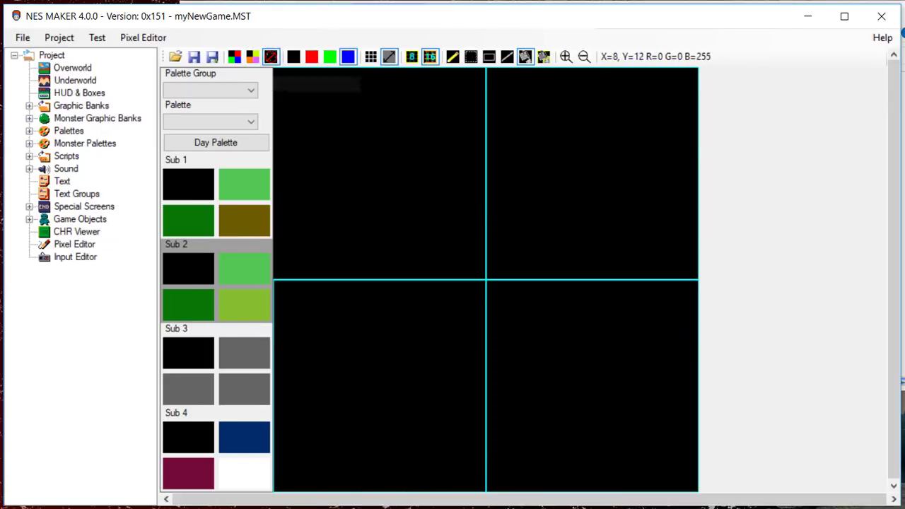
click(252, 57)
click(252, 57)
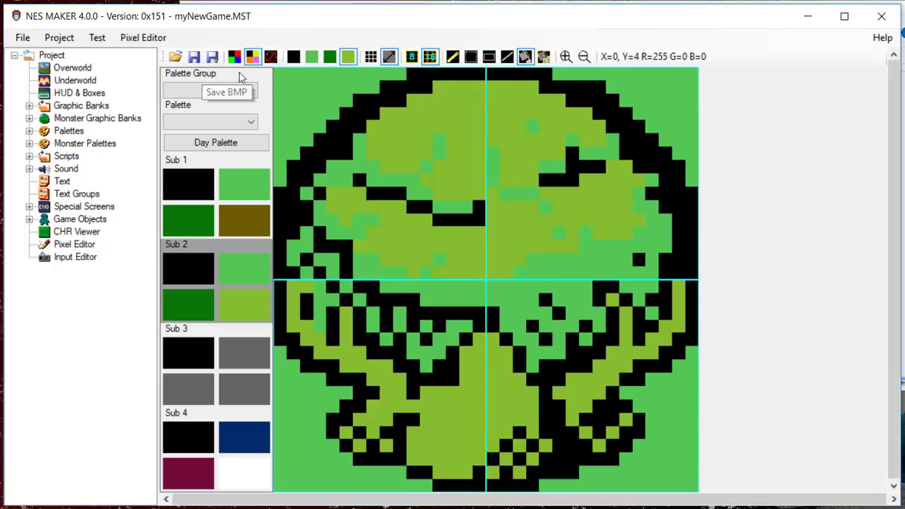
click(470, 57)
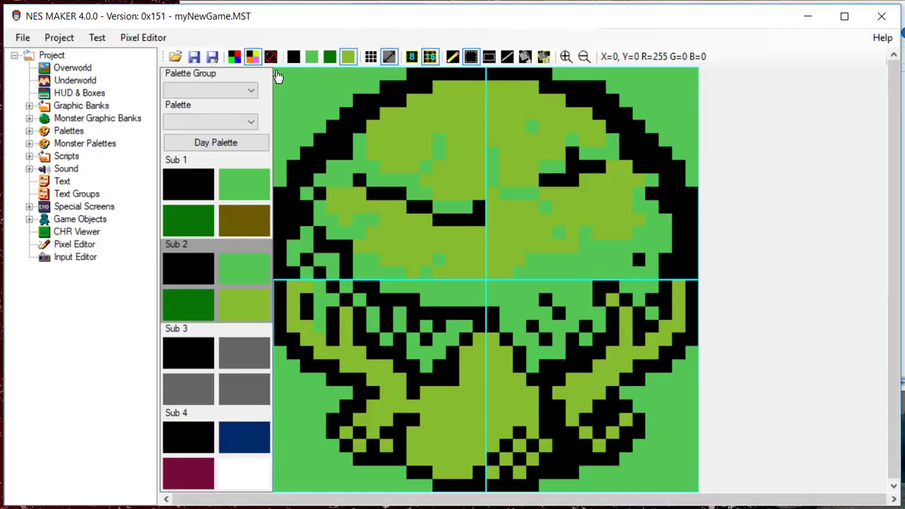
drag(276, 75, 715, 495)
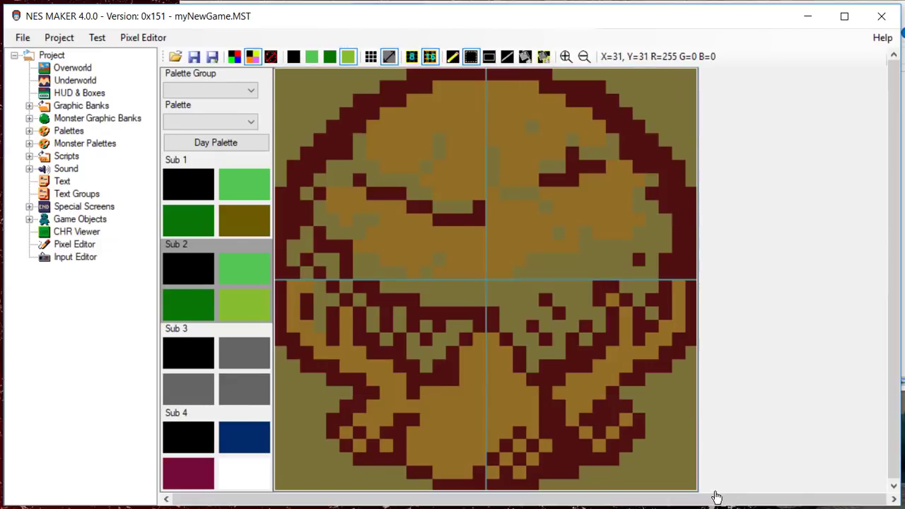
click(574, 401)
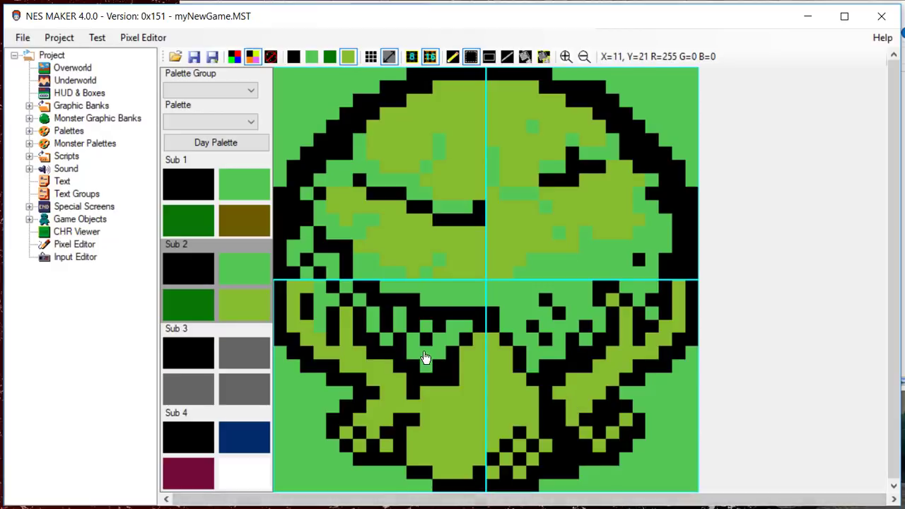
Step: Load GraphicAssets/myNewGame/BckCHR_00.bmp with the tree beside the grass tile and save the BMP
click(178, 62)
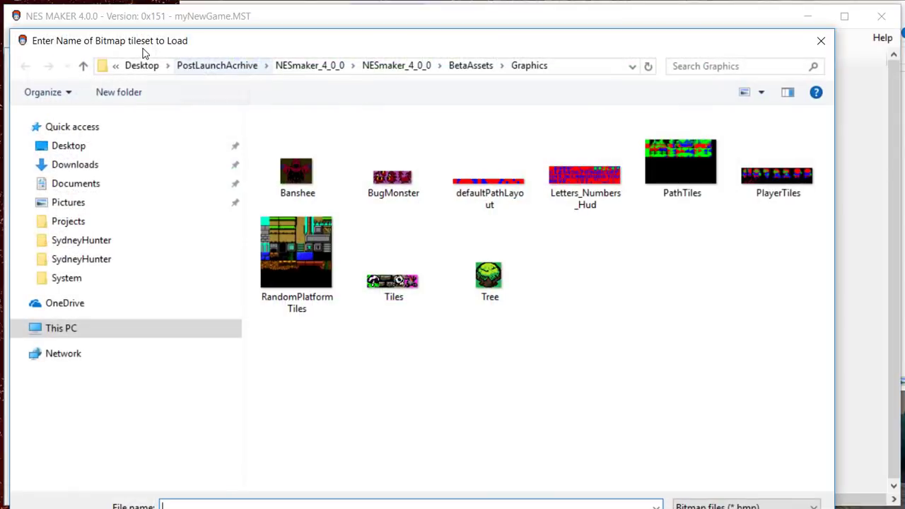
click(380, 66)
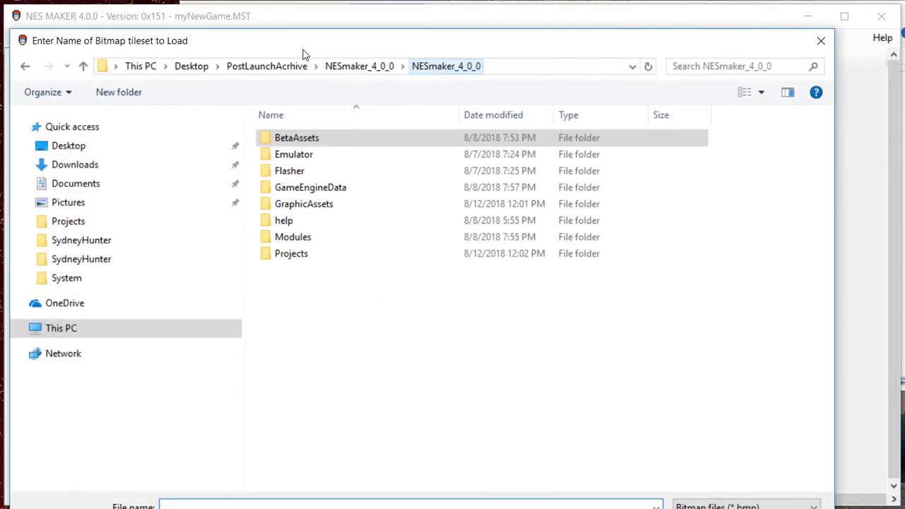
click(304, 205)
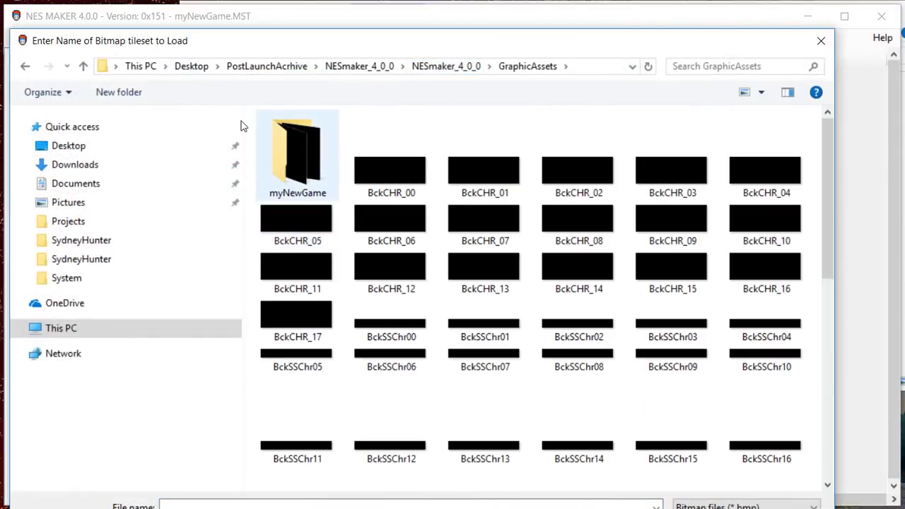
double_click(297, 152)
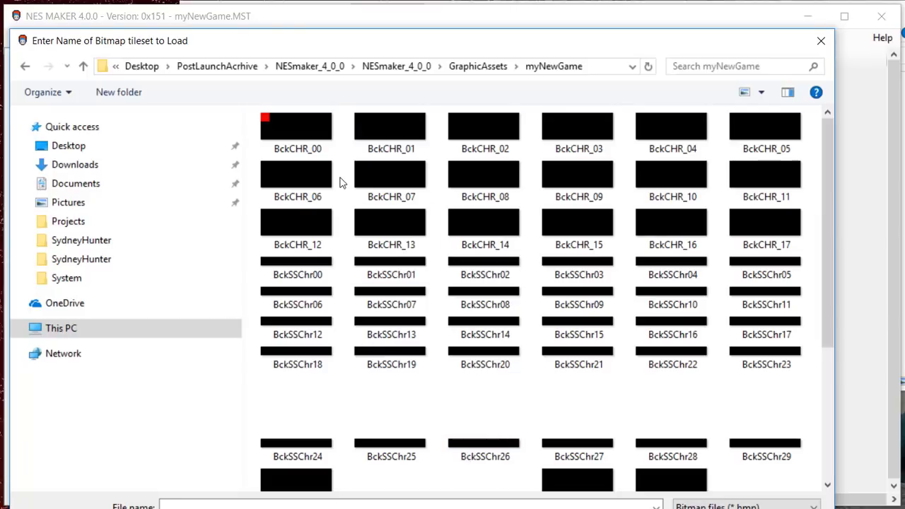
click(290, 139)
double_click(292, 120)
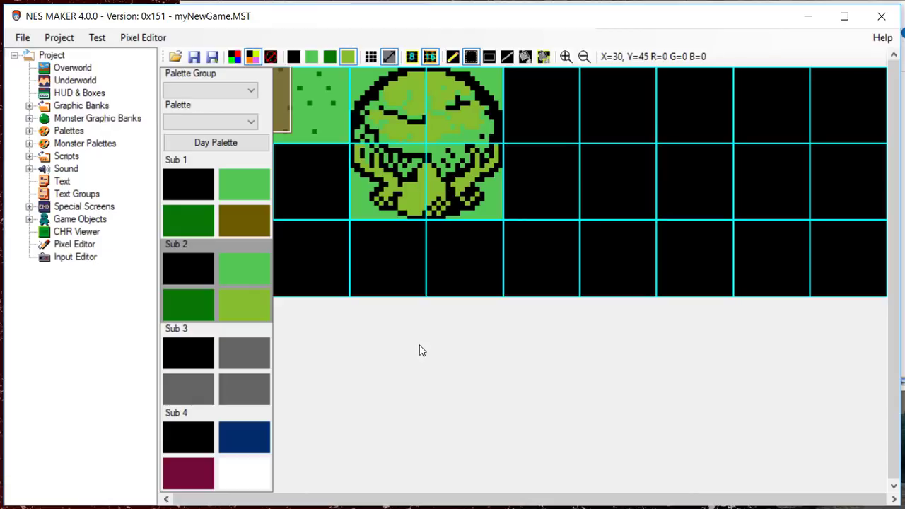
click(195, 59)
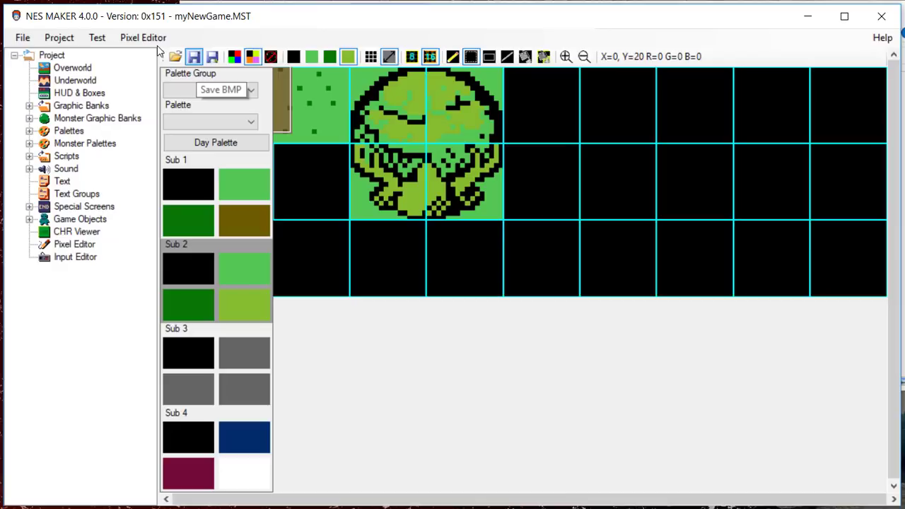